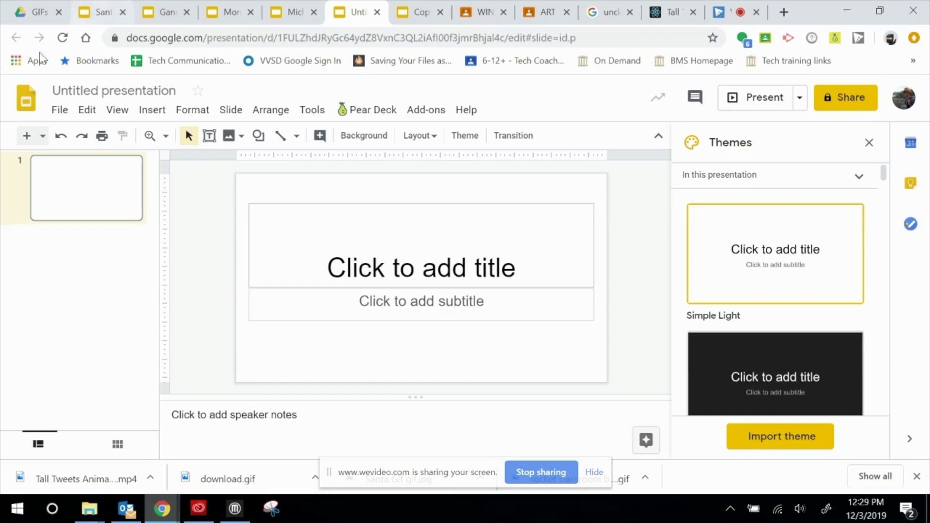
- Rename the presentation to 'Uncle Sam GIF', fixing the typo, and dismiss the Themes panel
left_click(150, 93)
type("U")
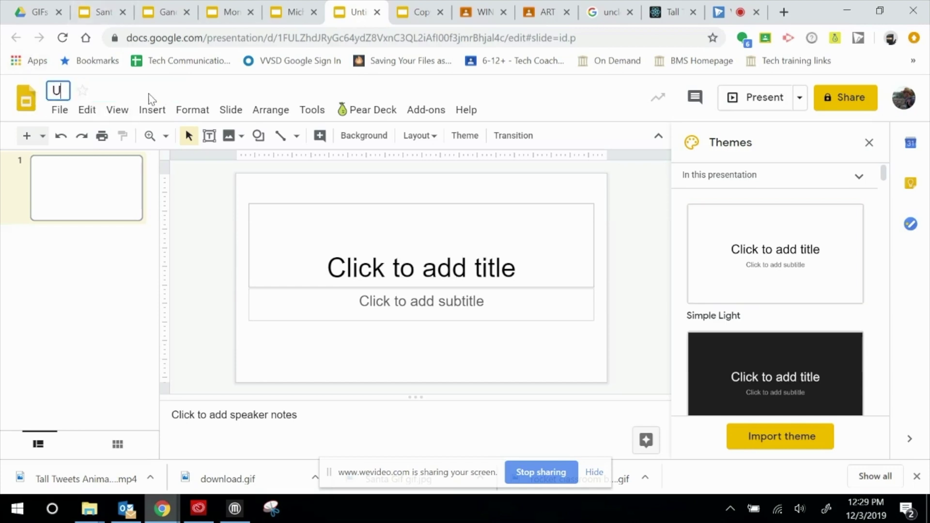
type("ncle SA")
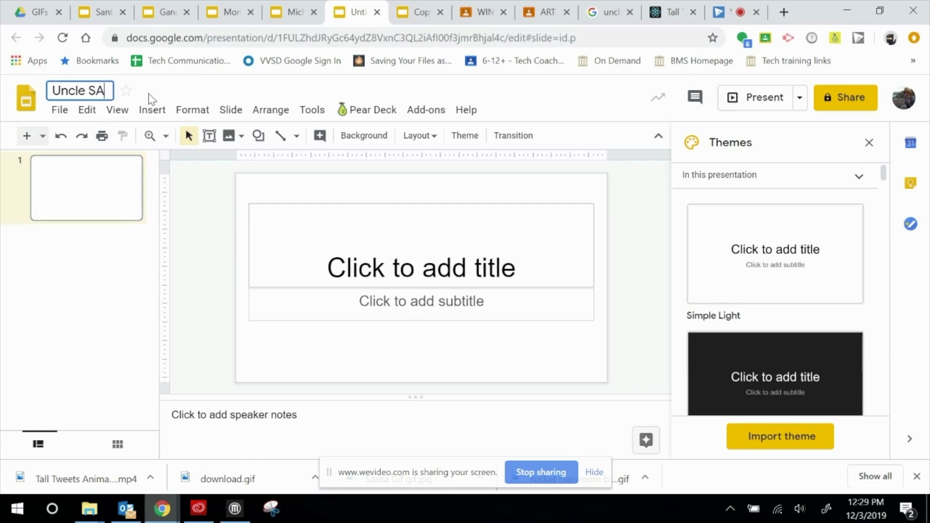
key("BackSpace")
type("am GIF")
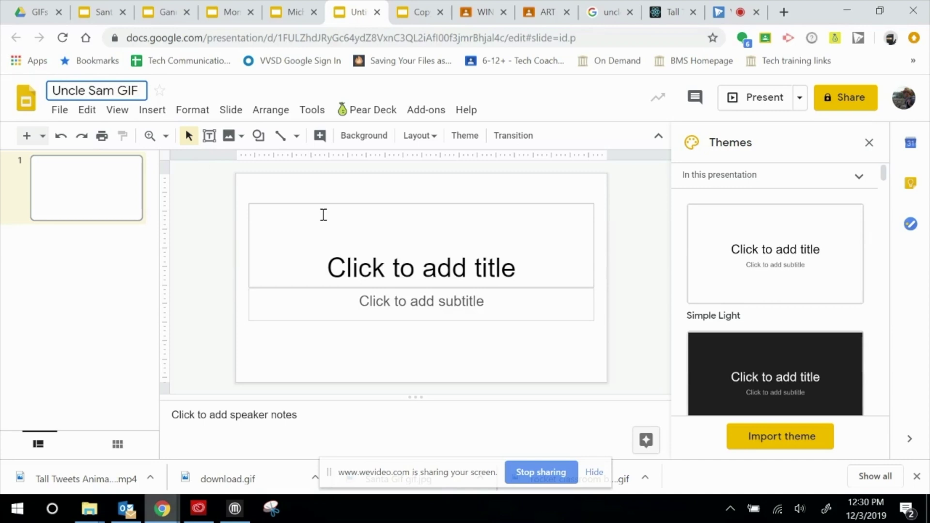
left_click(869, 143)
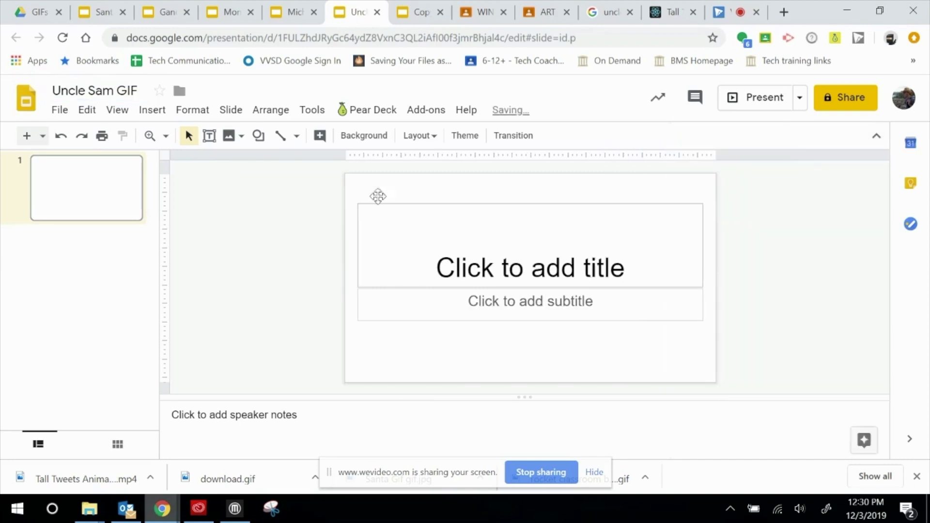
left_click(60, 111)
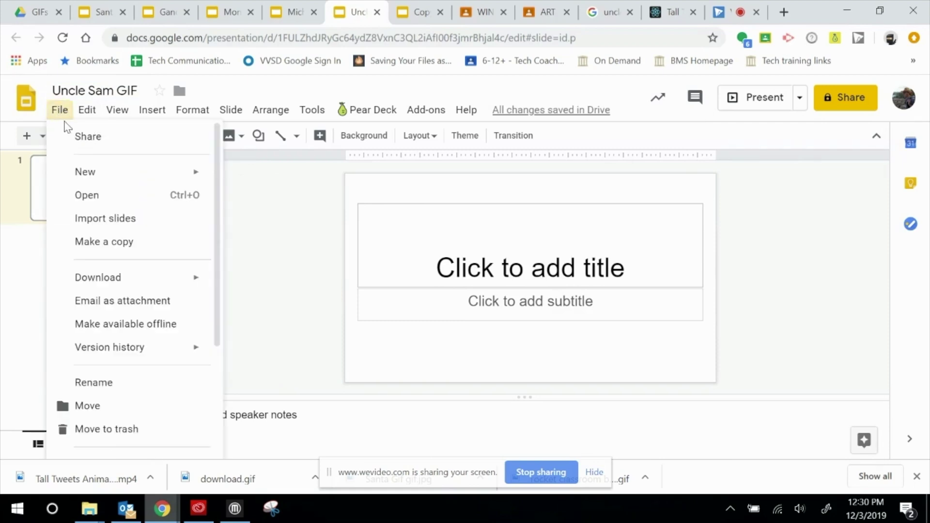
- Change Page setup to a Custom size of 16 × 4 inches and apply it
left_click_drag(219, 240, 222, 369)
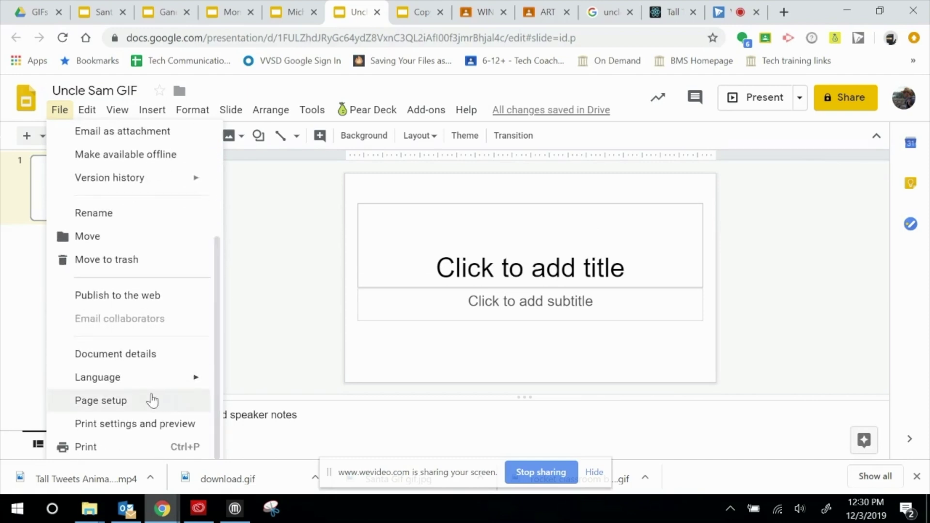
left_click(115, 401)
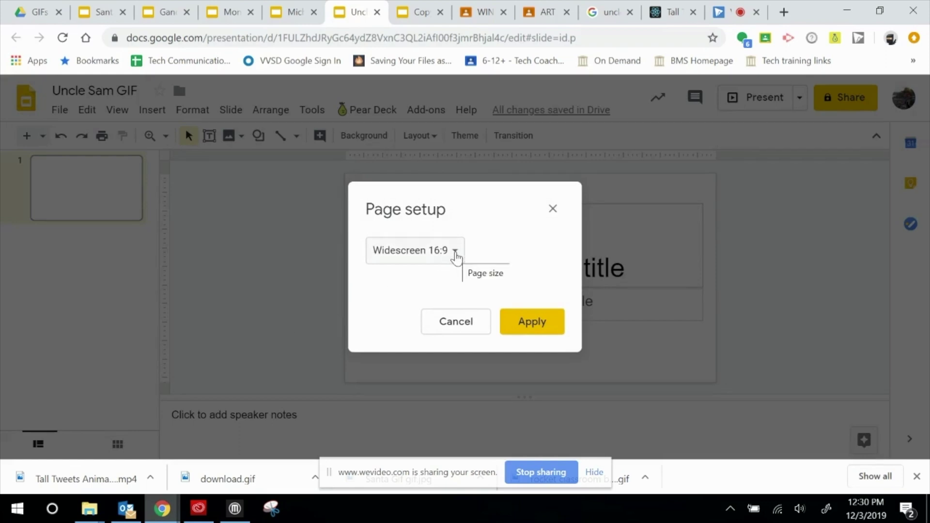
left_click(456, 255)
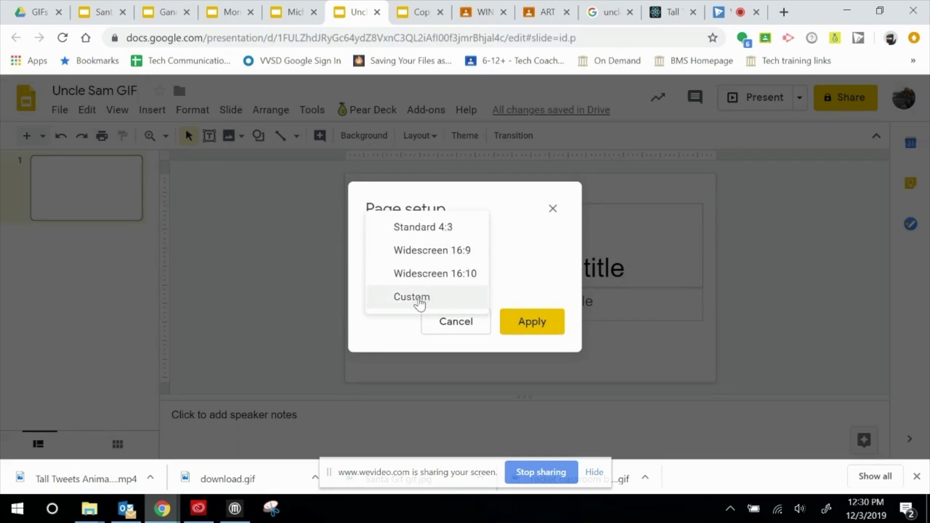
left_click(420, 299)
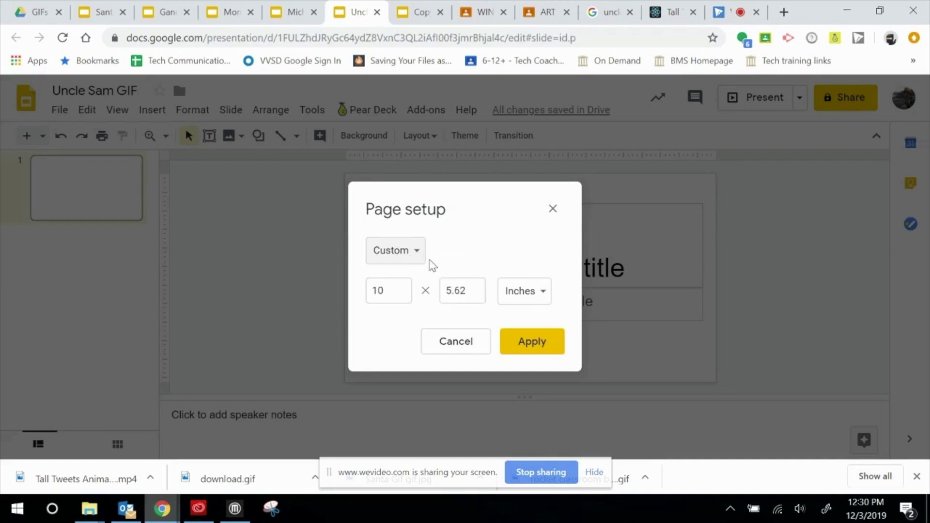
left_click(396, 289)
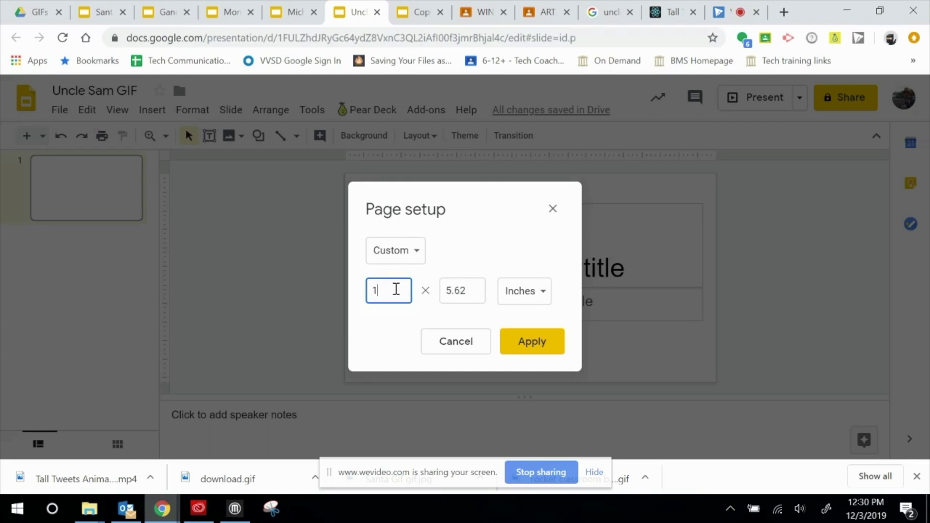
left_click(471, 291)
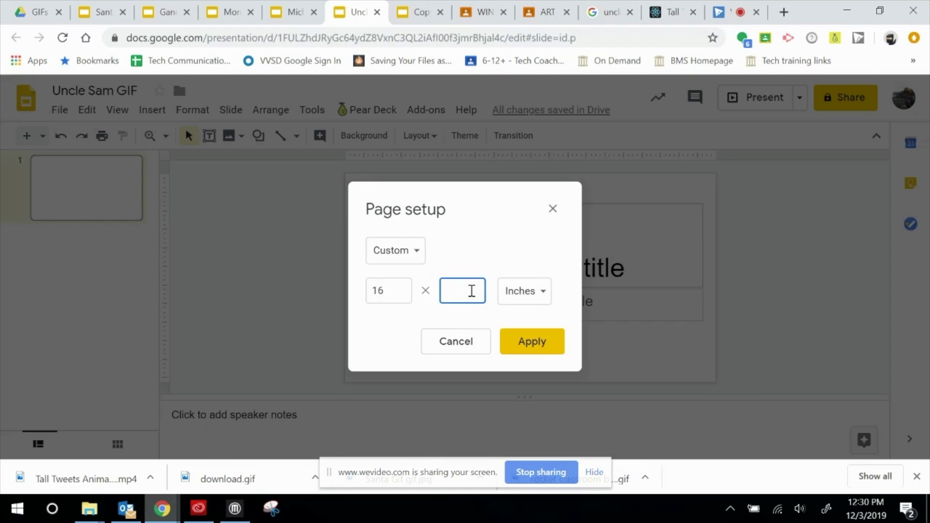
left_click(532, 341)
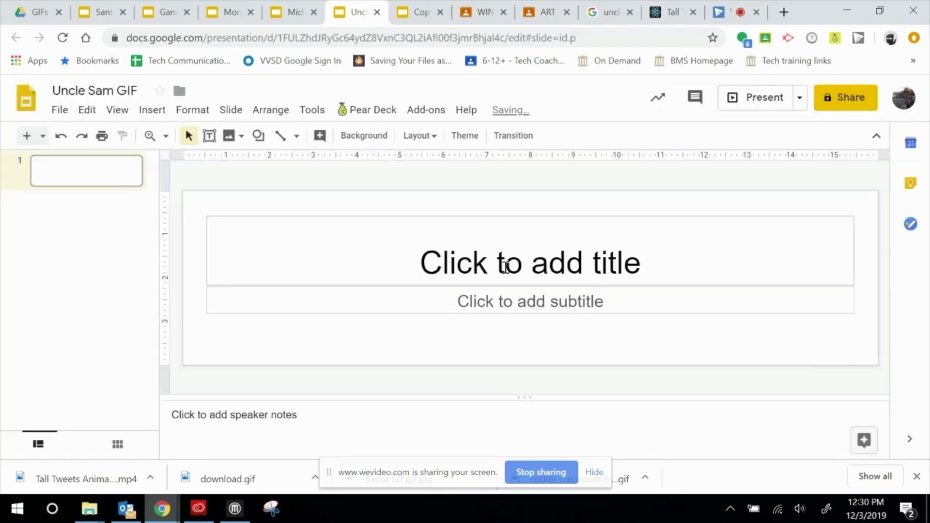
left_click(505, 265)
- Delete the title and subtitle placeholders from the slide
left_click(475, 216)
key("Delete")
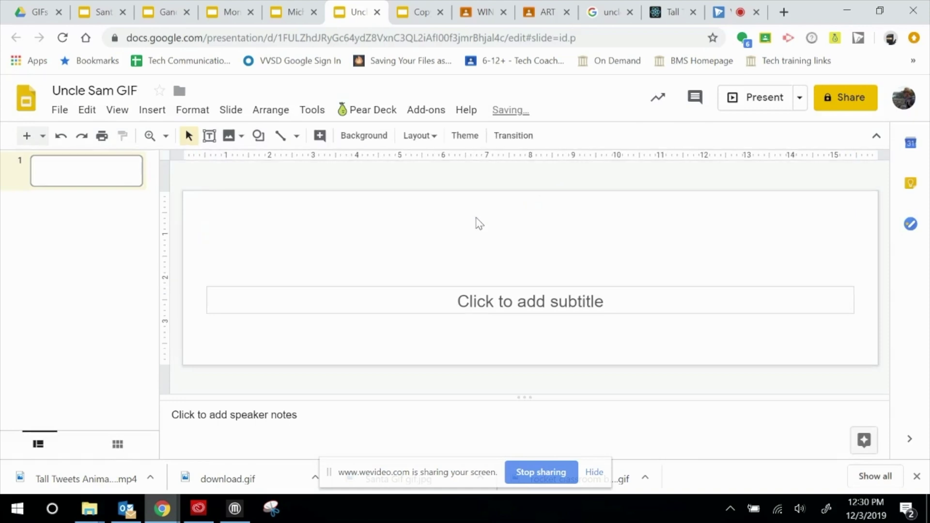
left_click(479, 304)
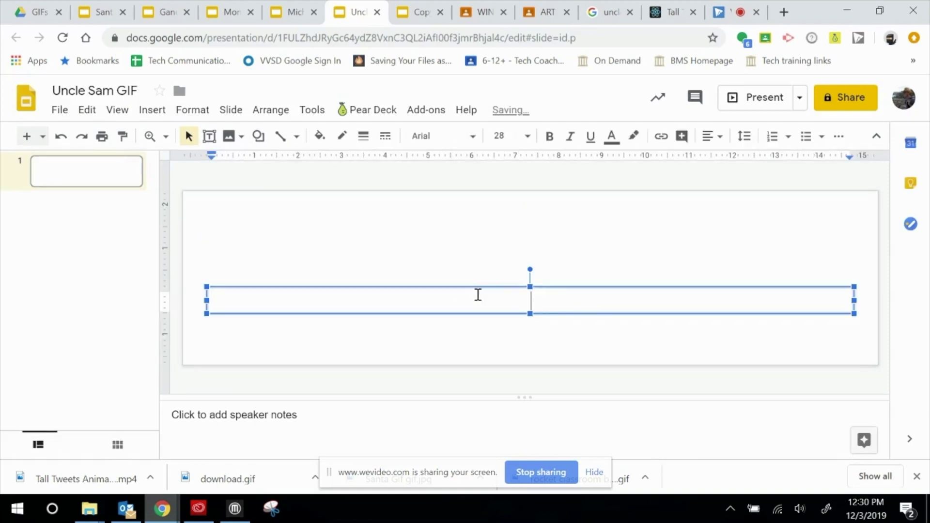
left_click(475, 287)
key("Delete")
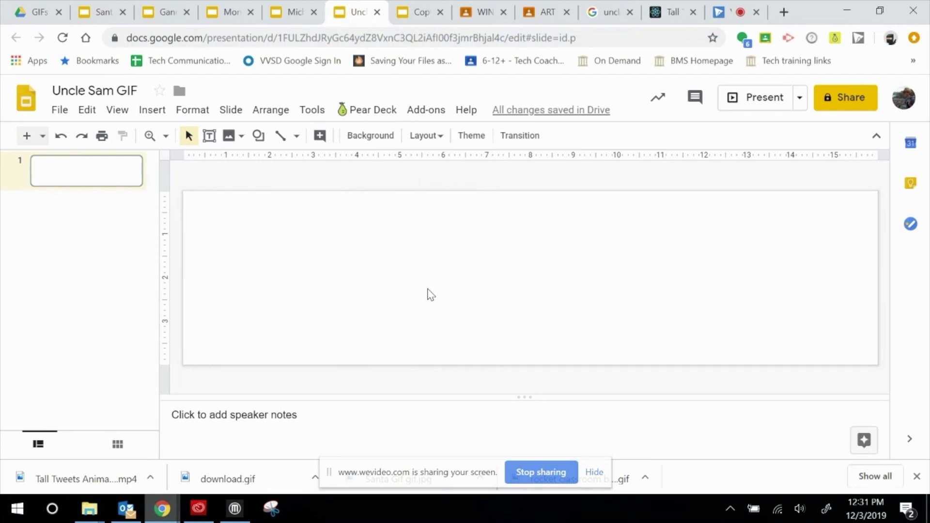
- Paste the Uncle Sam picture and nudge it into position near the centre
key("ctrl+v")
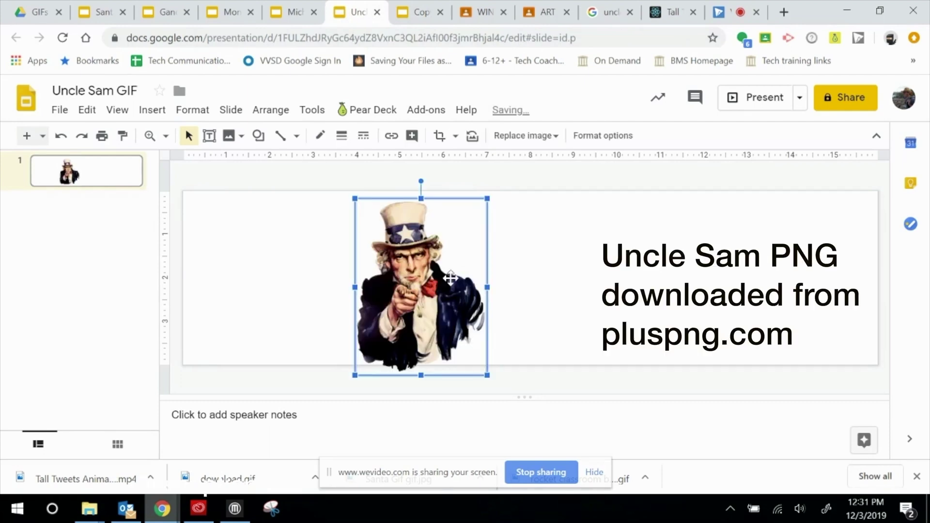
key("Up")
key("Up")
key("Up")
key("Up")
key("Up")
key("Up")
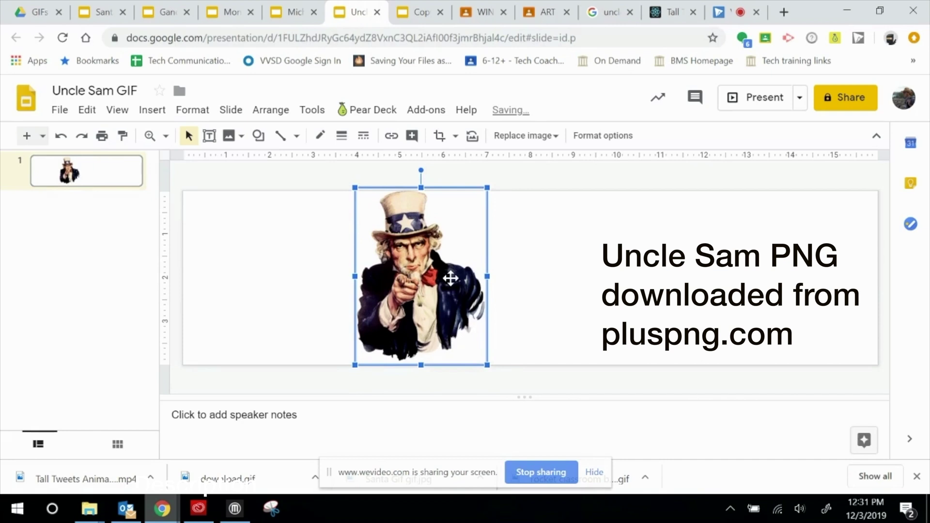
key("Down")
key("Down")
key("Down")
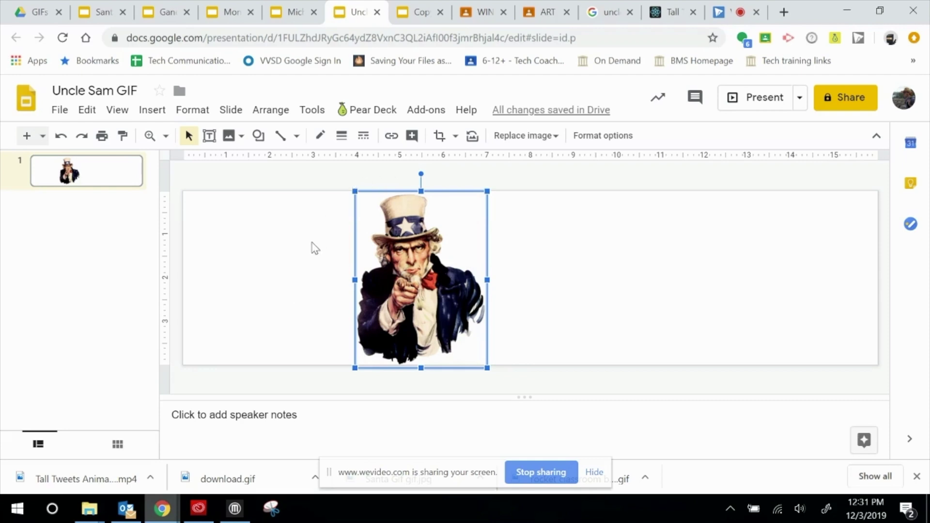
left_click(313, 246)
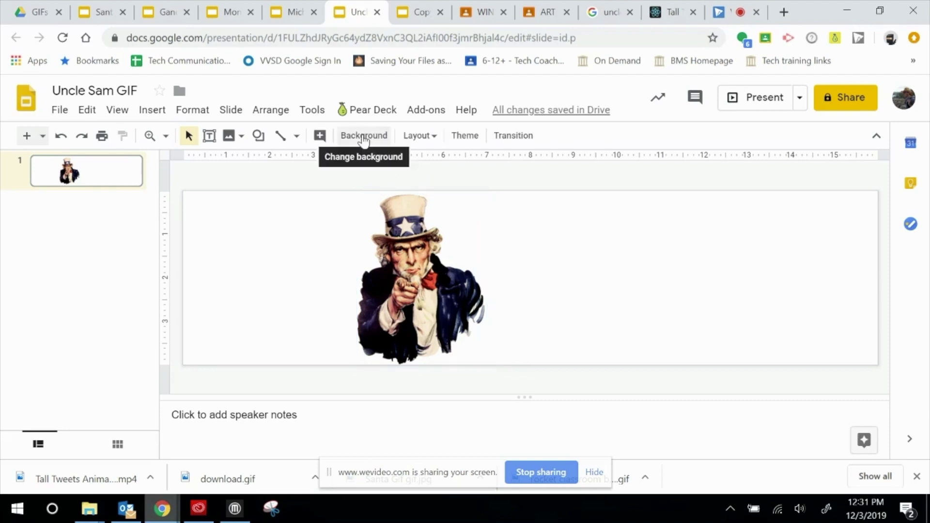
- Set the slide background colour to the red swatch
left_click(364, 137)
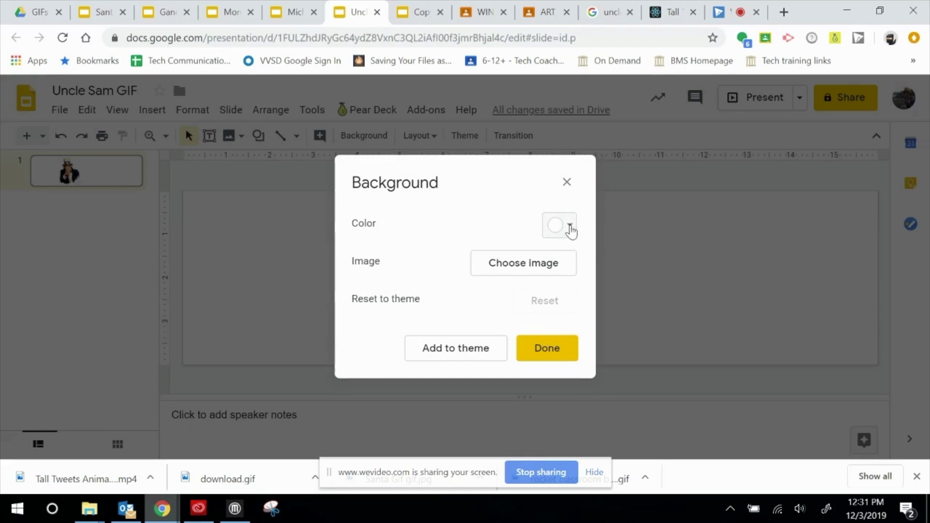
left_click(570, 226)
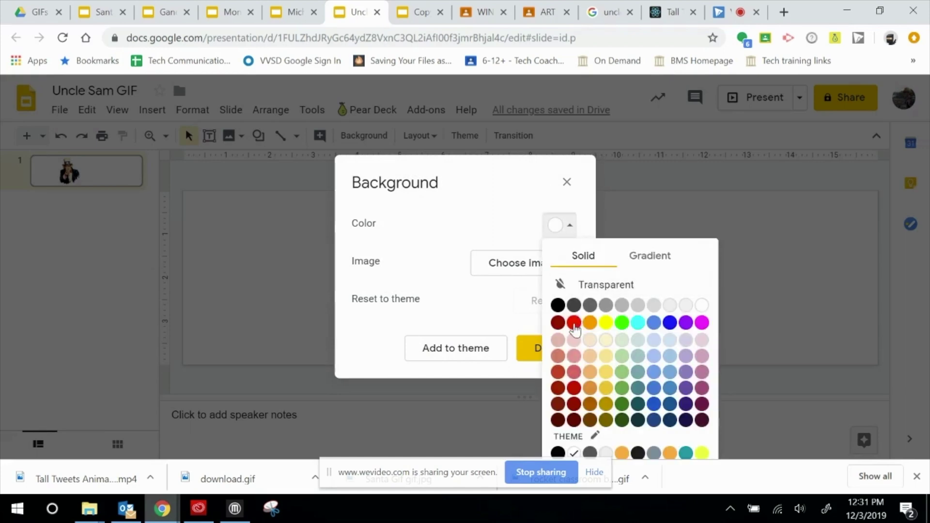
left_click(574, 323)
left_click(537, 349)
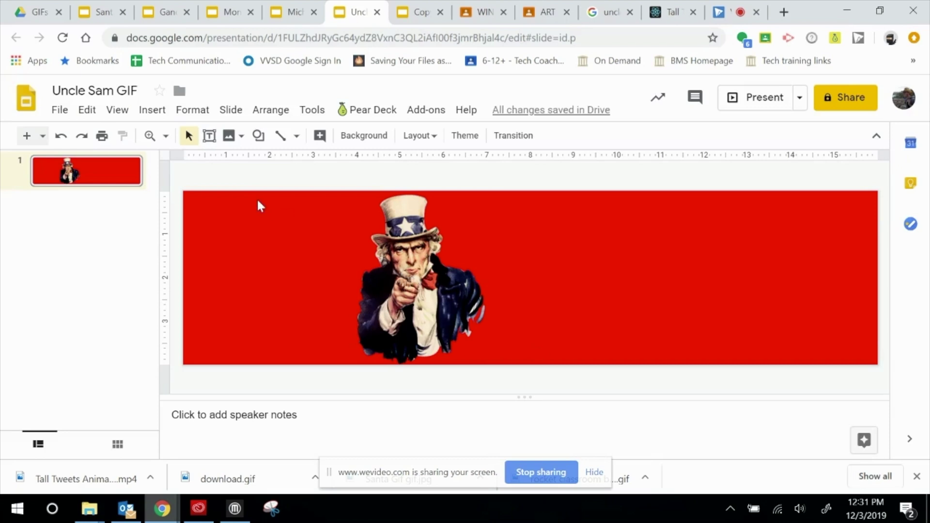
left_click(155, 116)
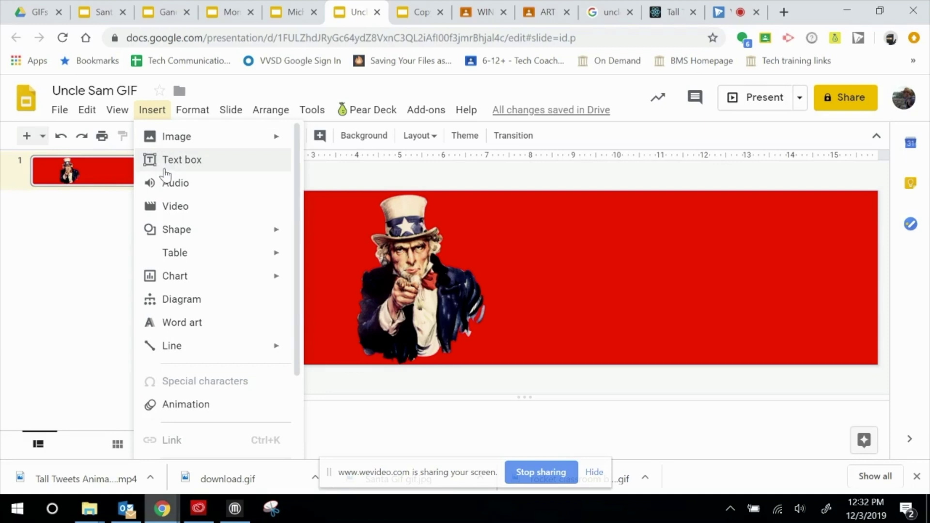
- Draw a Rounded Rectangular Callout right of Uncle Sam, tail aimed at his face
mouse_move(176, 236)
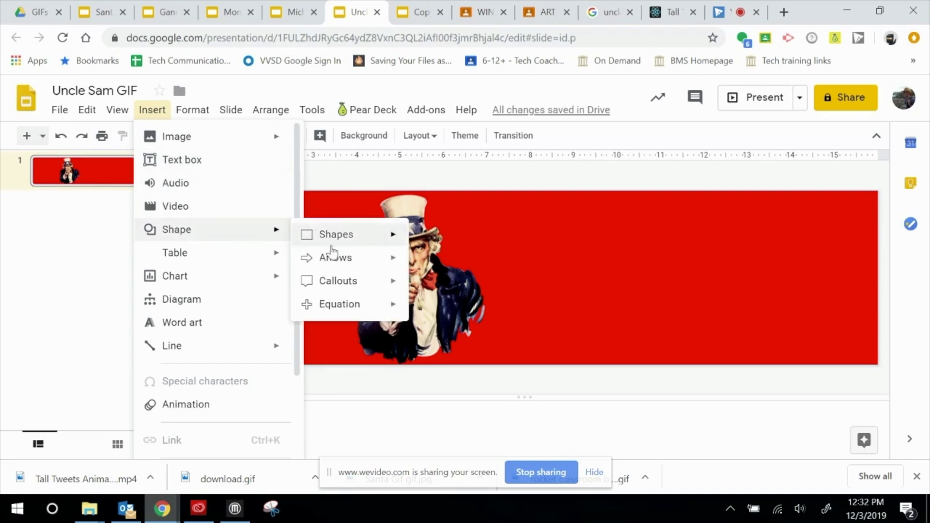
mouse_move(358, 289)
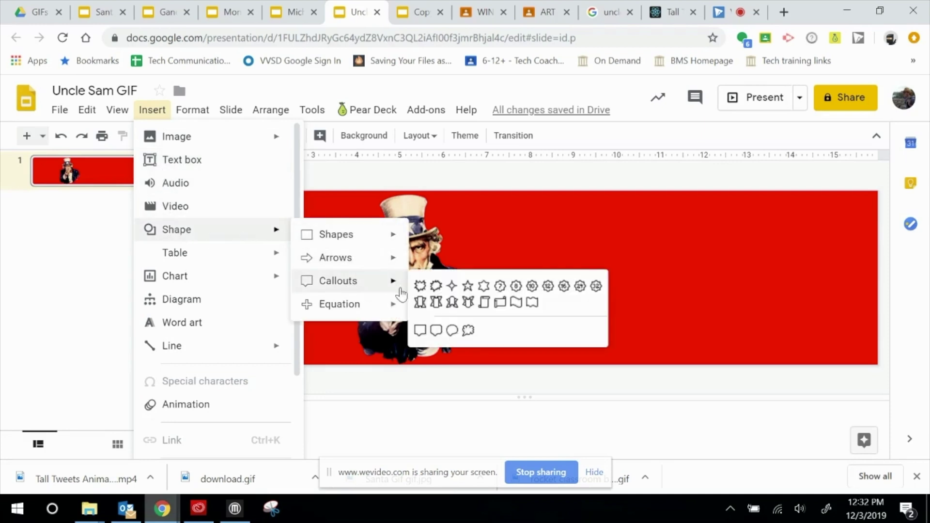
left_click(435, 330)
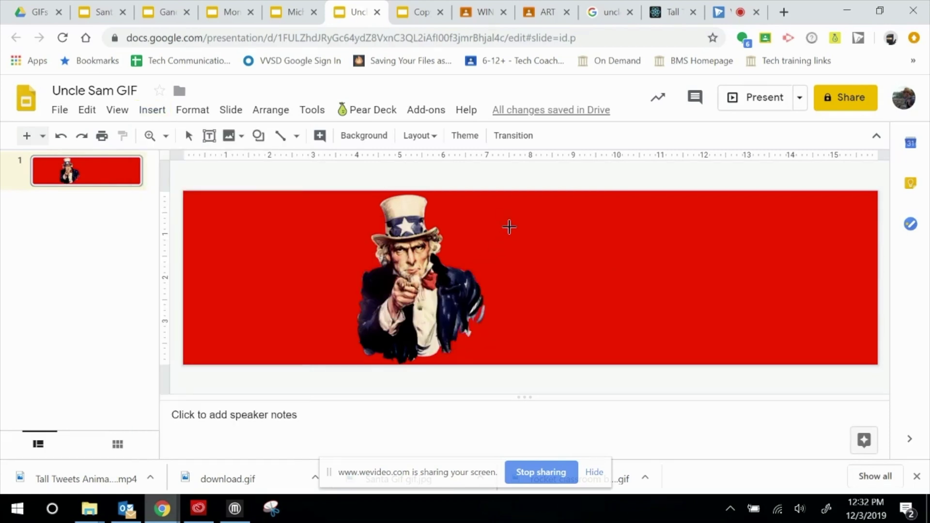
left_click_drag(505, 206, 761, 344)
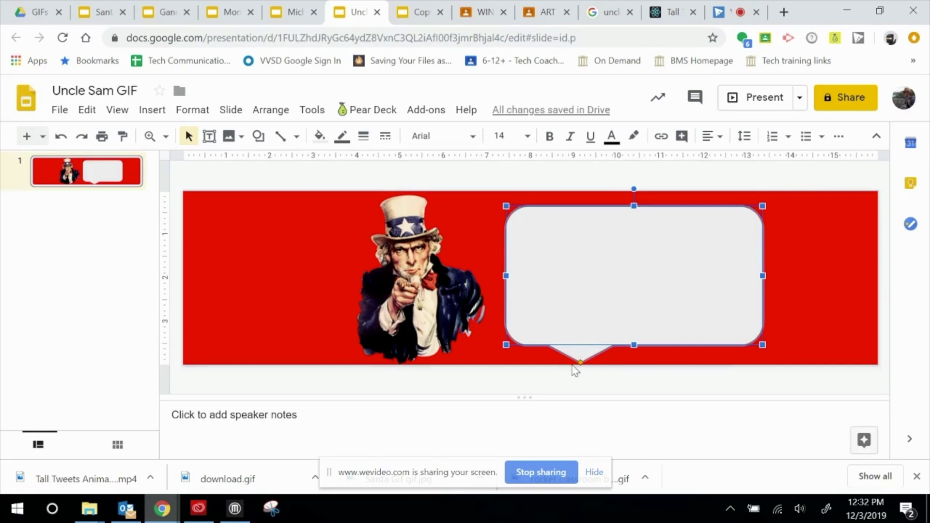
left_click_drag(581, 361, 451, 255)
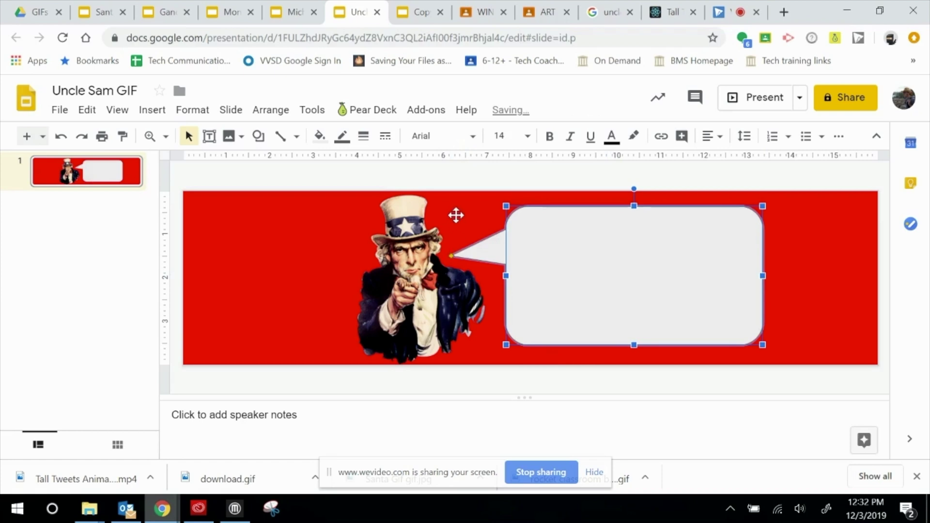
- Type 'Test Today!' inside the callout
left_click(588, 296)
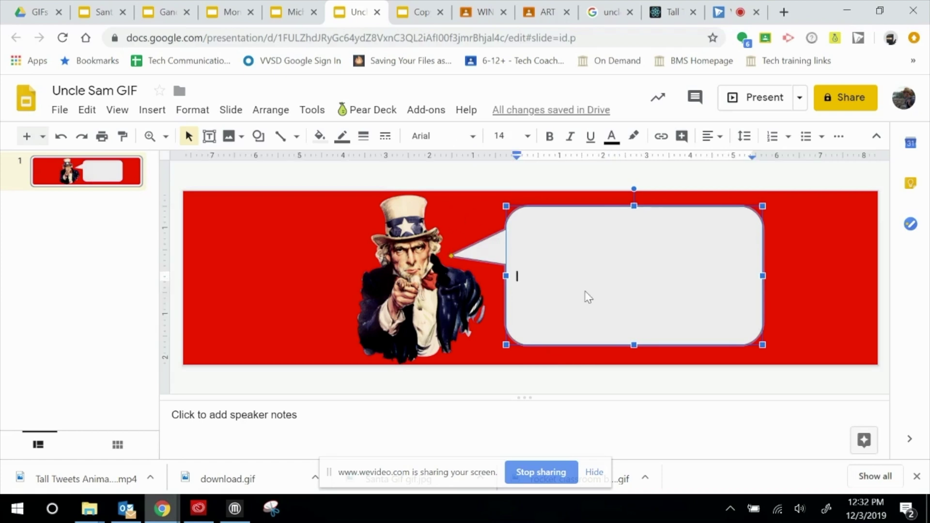
type("T")
type("est Today!")
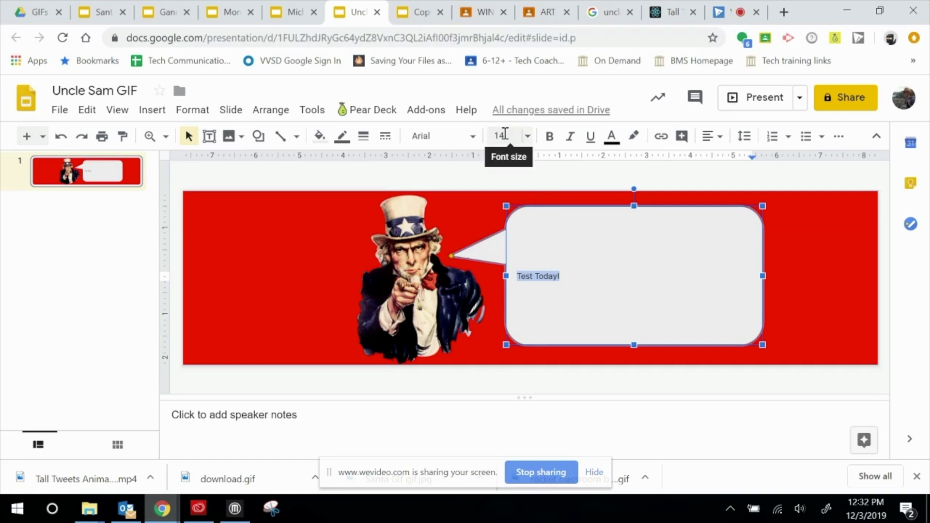
- Format the callout text as bold Candal at font size 100
left_click(465, 140)
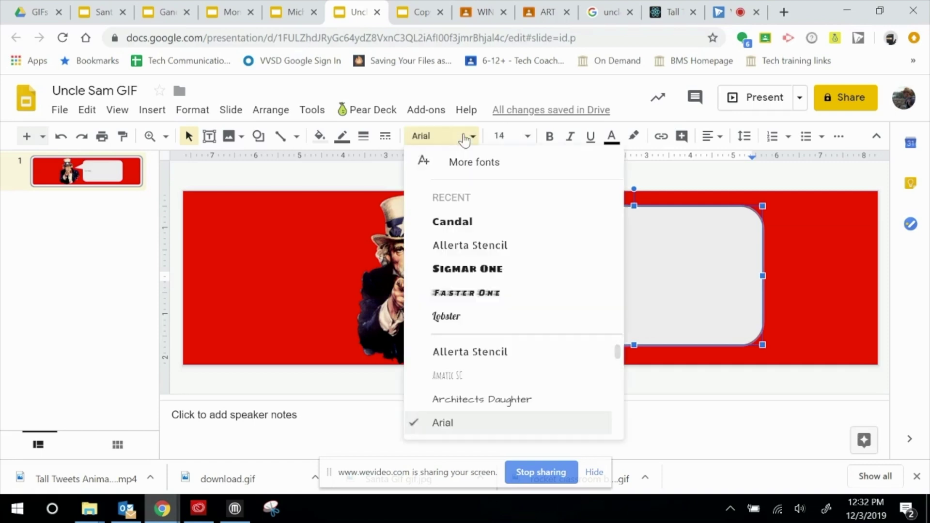
left_click(452, 224)
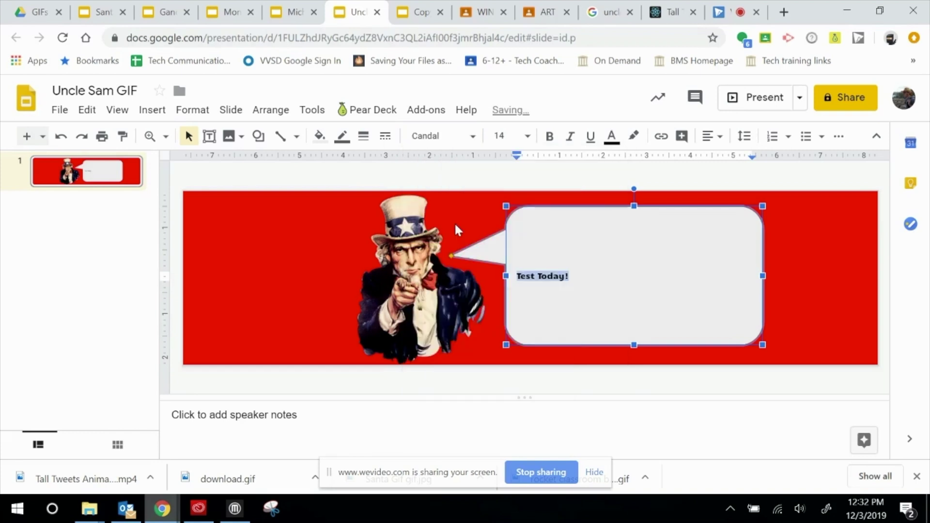
left_click(551, 138)
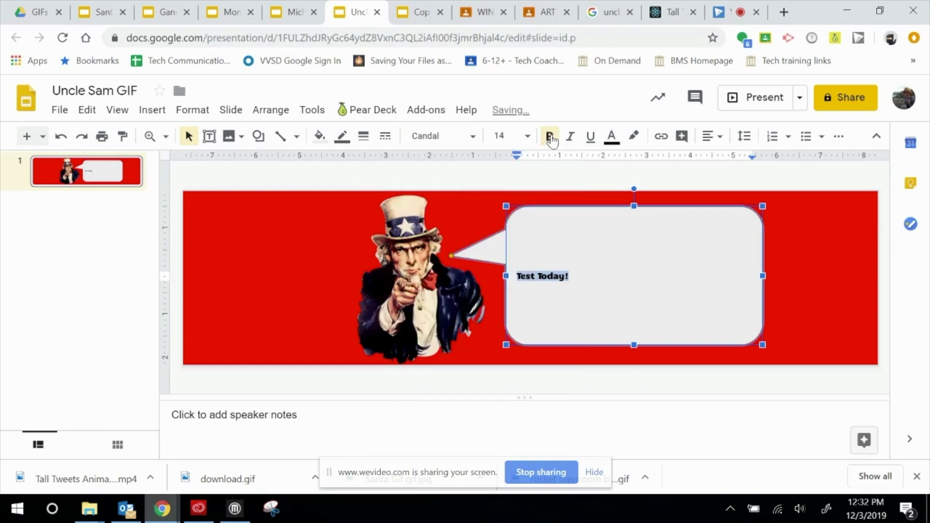
left_click(509, 135)
type("100")
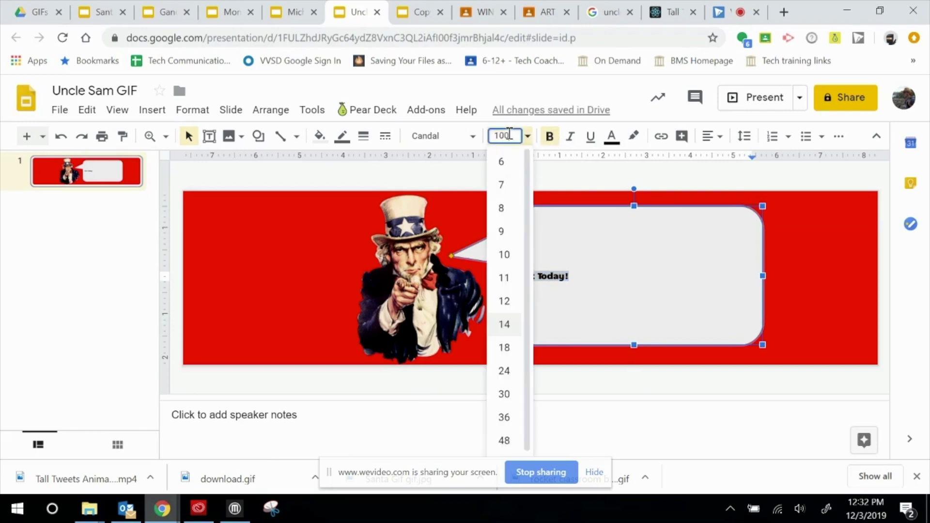
key("Return")
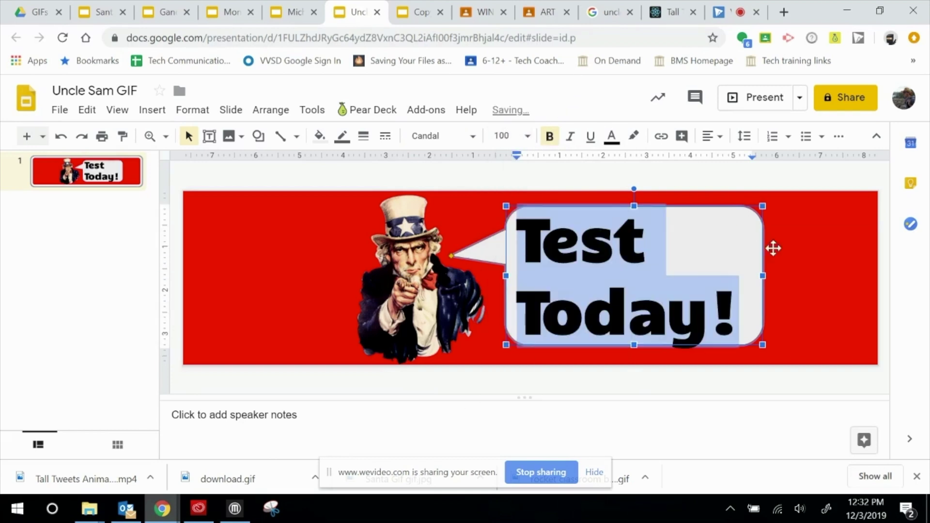
left_click(812, 261)
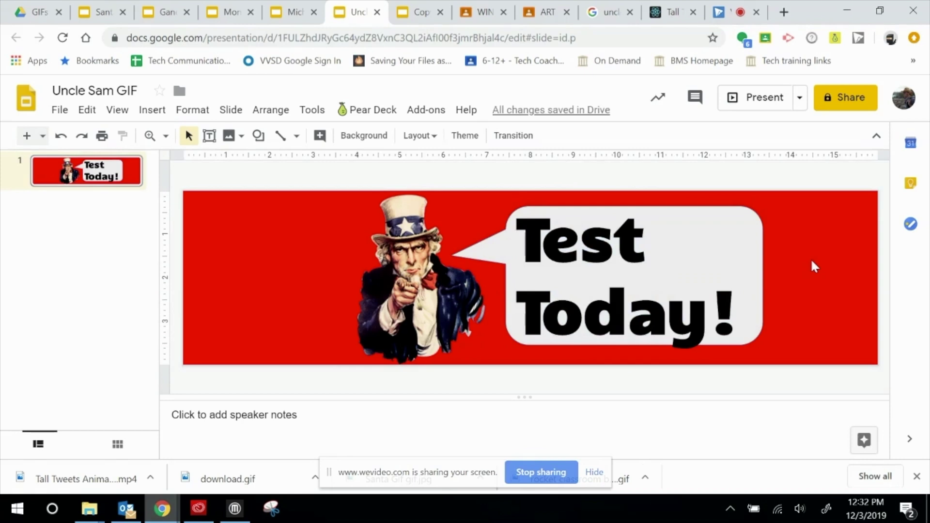
- Increase the 'Test Today!' font size to 110
left_click(565, 261)
double_click(565, 261)
triple_click(564, 262)
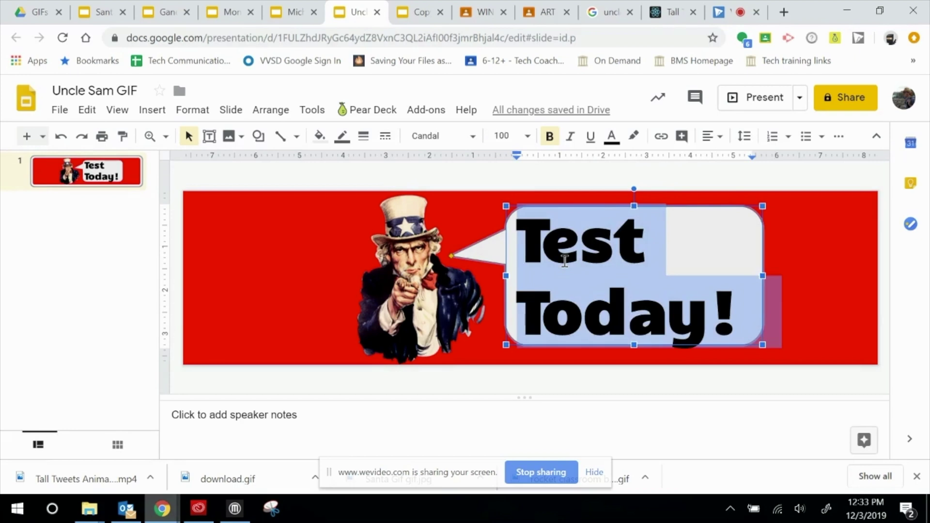
left_click(510, 135)
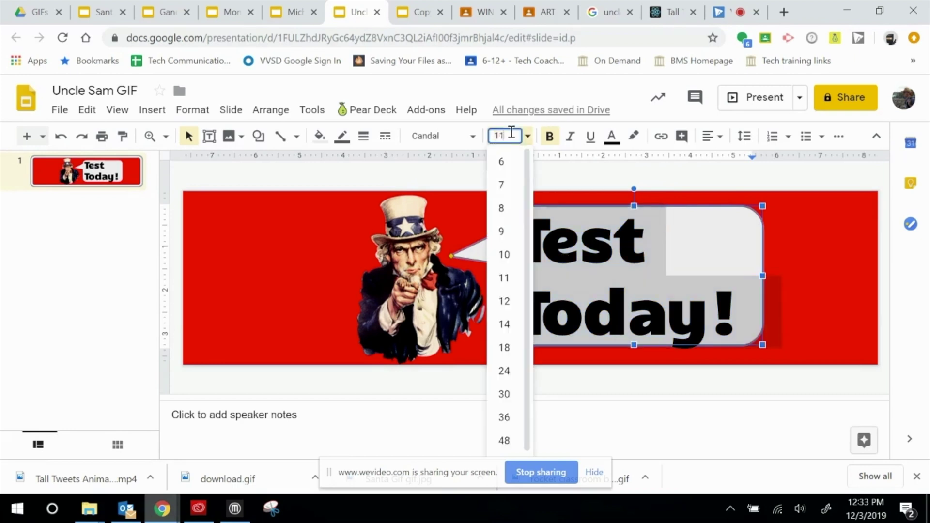
type("110")
key("Return")
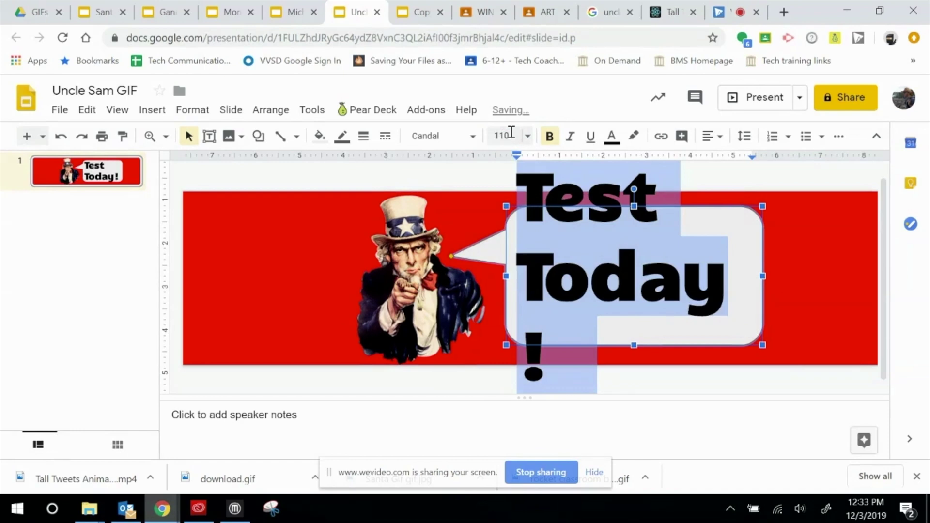
key("Escape")
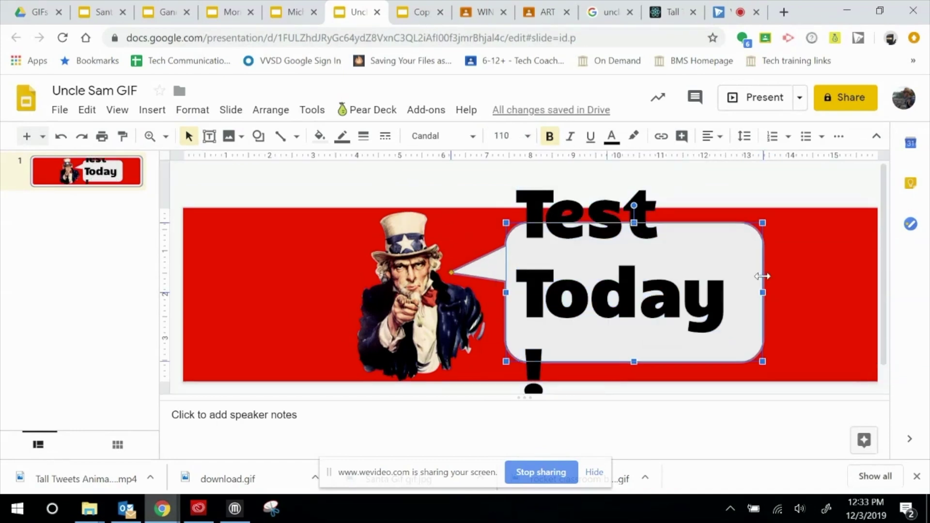
- Widen the bubble and extend its top and bottom edges, then select all its text
left_click_drag(763, 294, 794, 297)
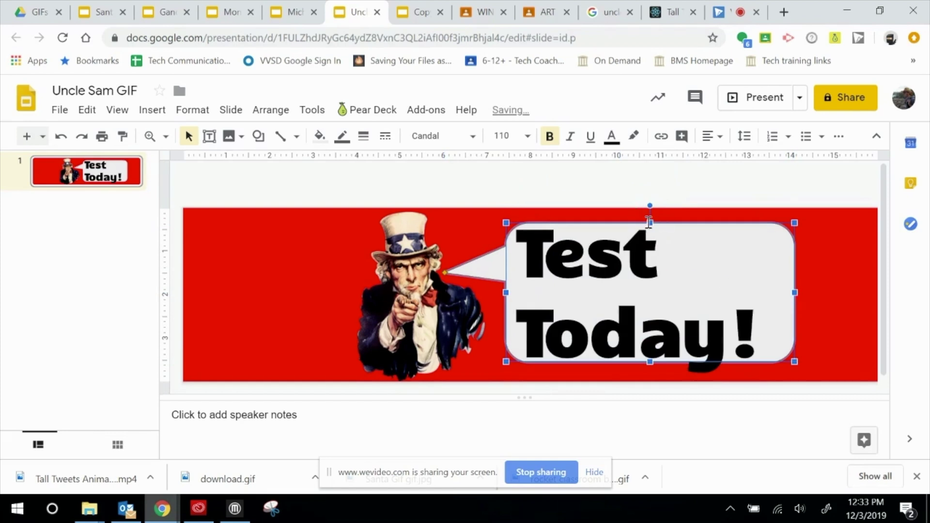
left_click_drag(649, 223, 648, 212)
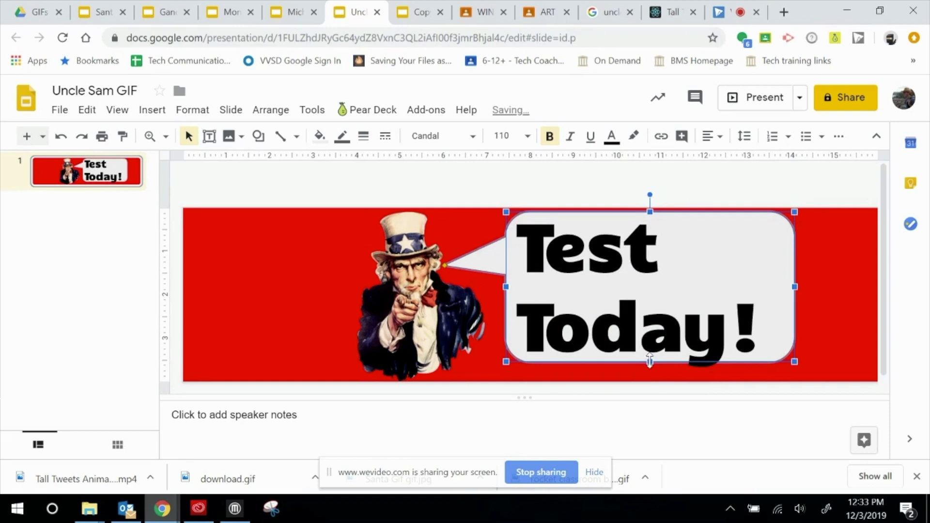
left_click_drag(648, 361, 650, 376)
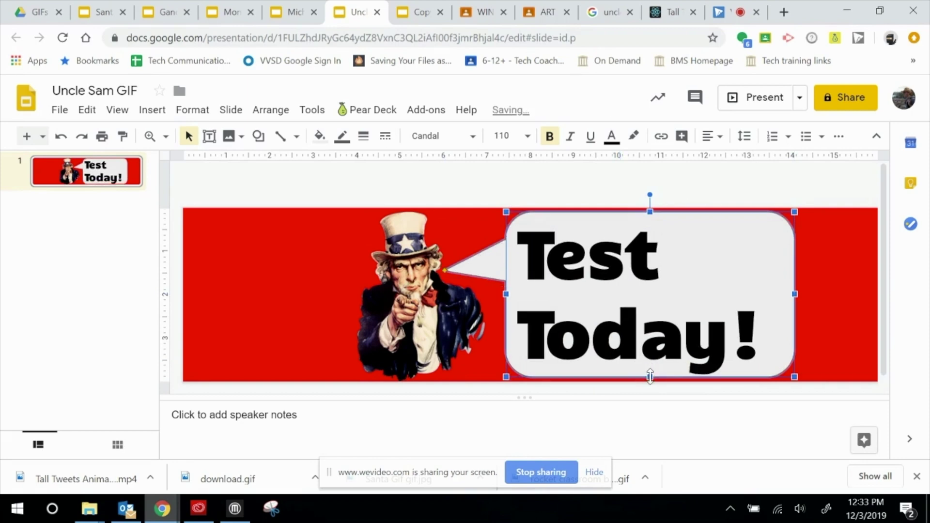
left_click(675, 264)
key("ctrl+a")
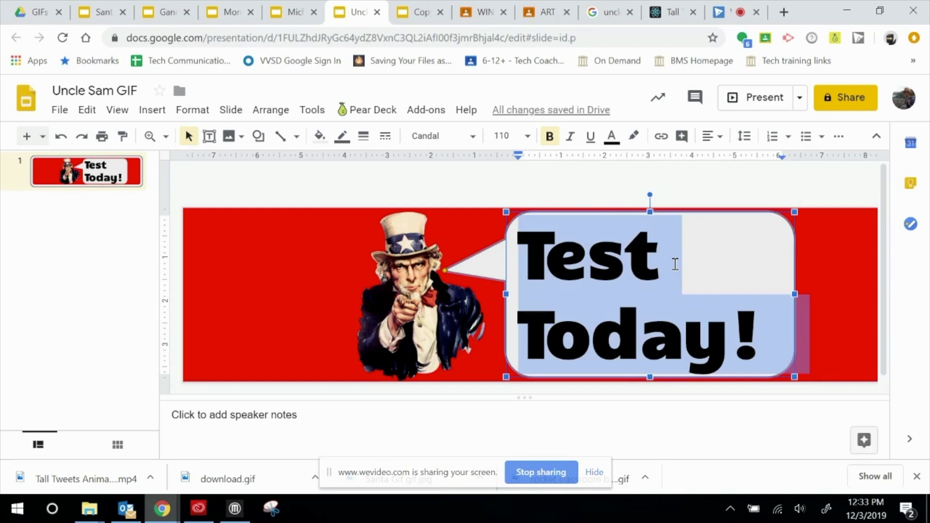
left_click(716, 137)
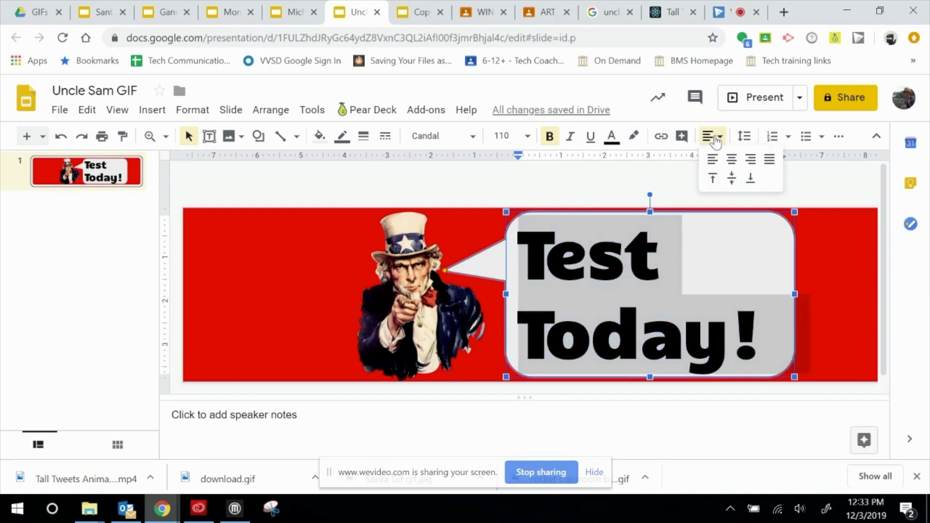
- Center-align the 'Test Today!' text in the bubble
left_click(731, 160)
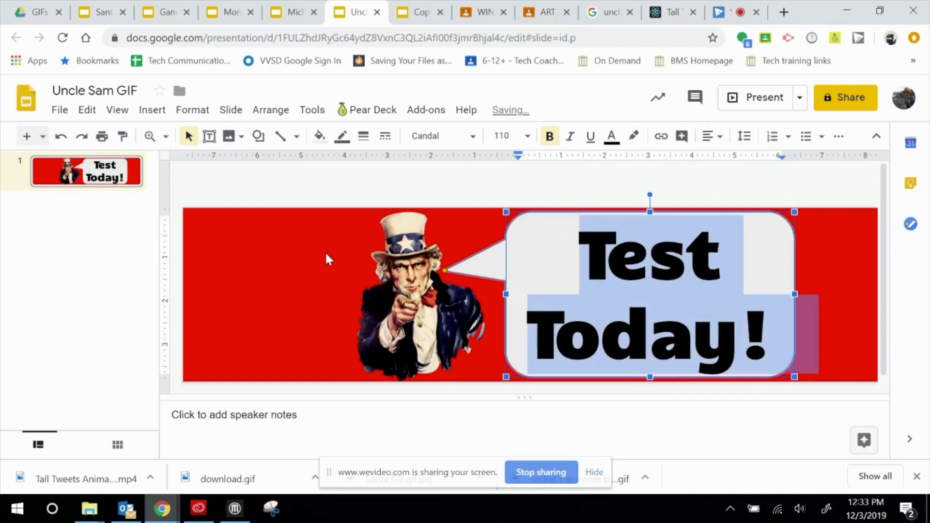
left_click(326, 254)
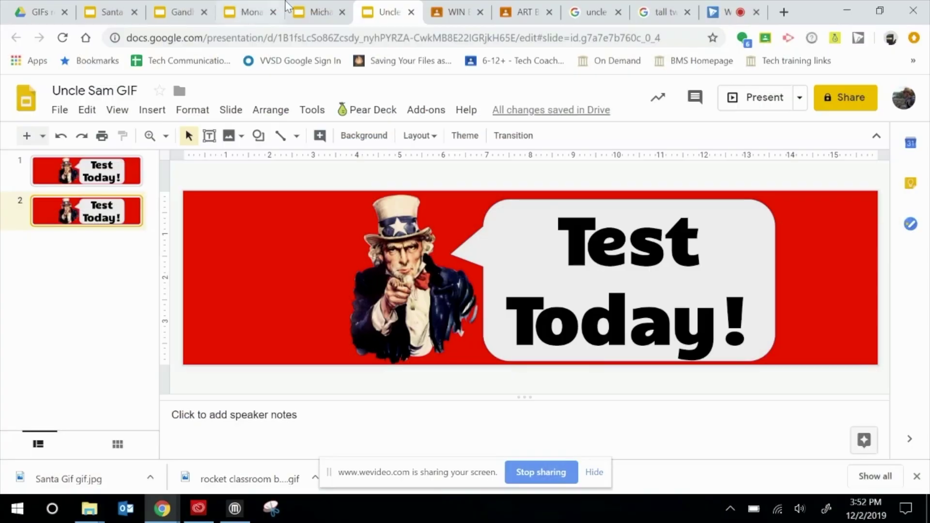
left_click(310, 11)
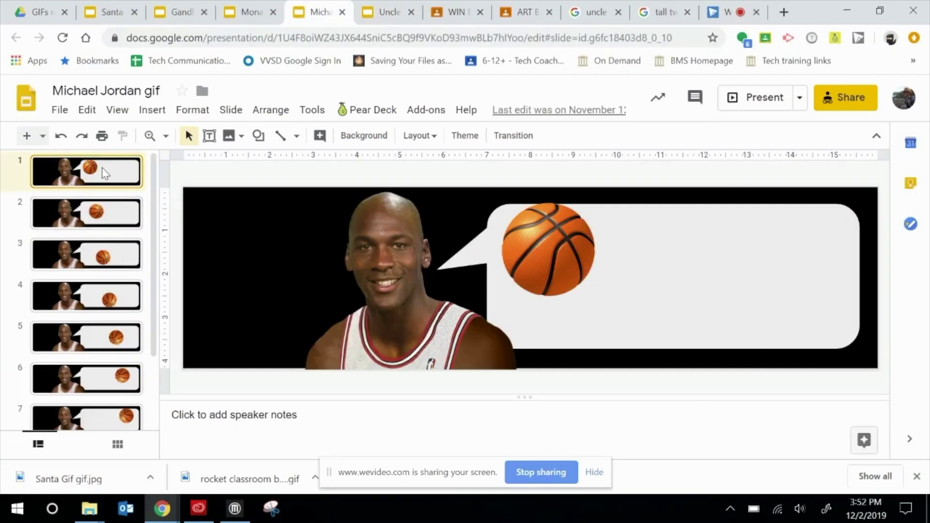
key("Down")
key("Down")
key("Down")
key("Down")
key("Down")
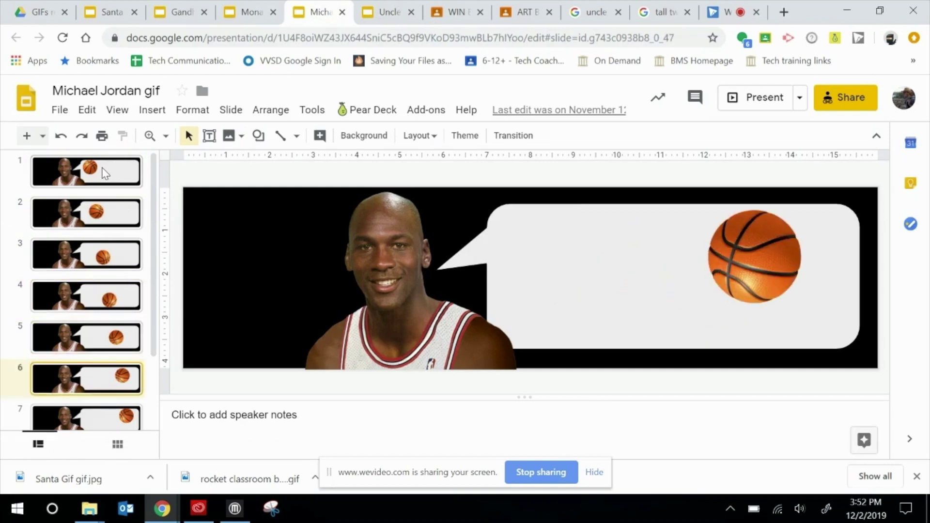
key("Down")
key("Down")
key("Down")
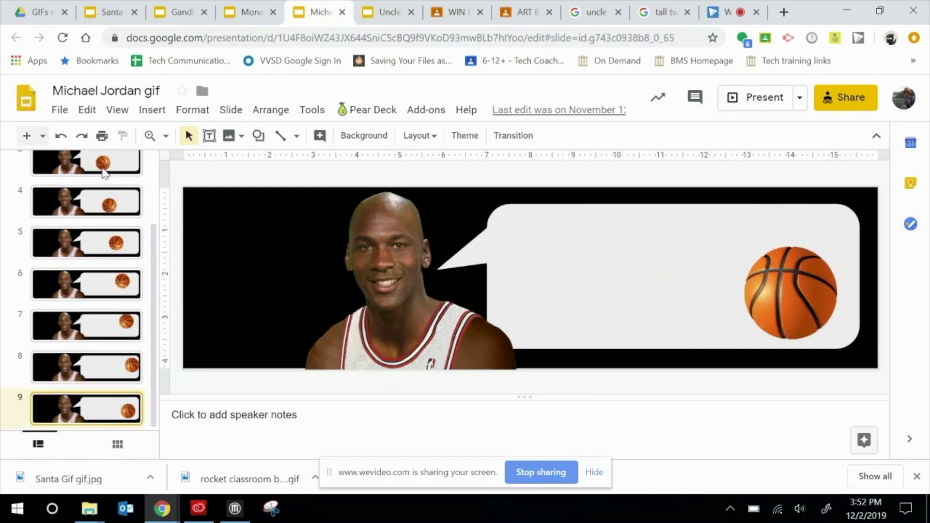
left_click(249, 12)
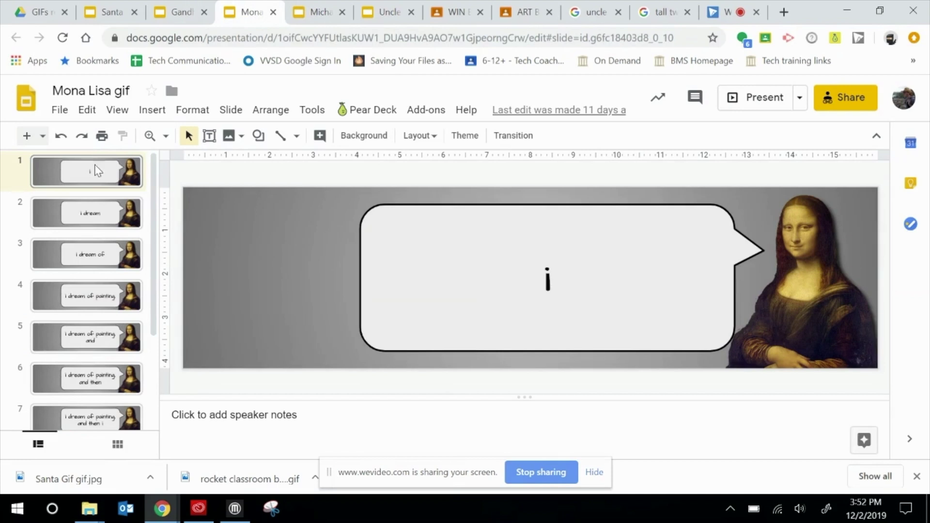
key("Down")
key("Down")
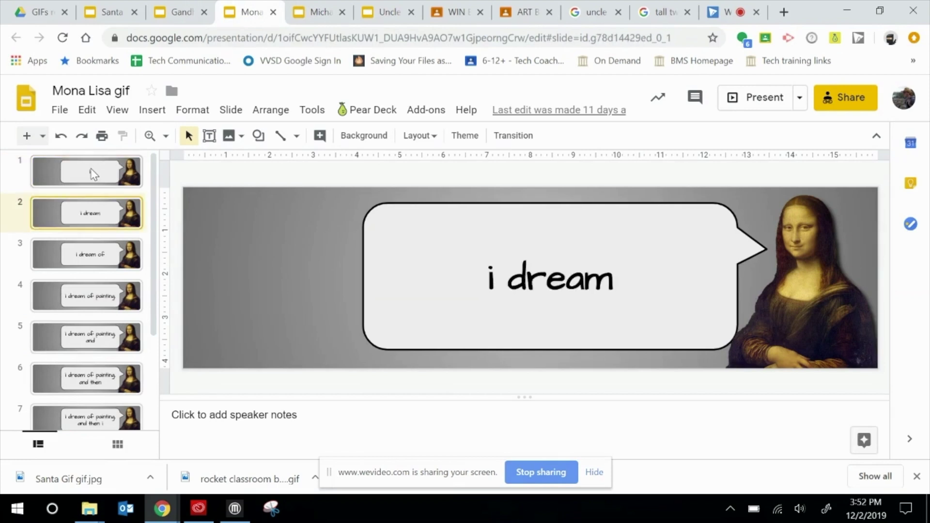
key("Down")
key("Down")
key("Down")
key("Down")
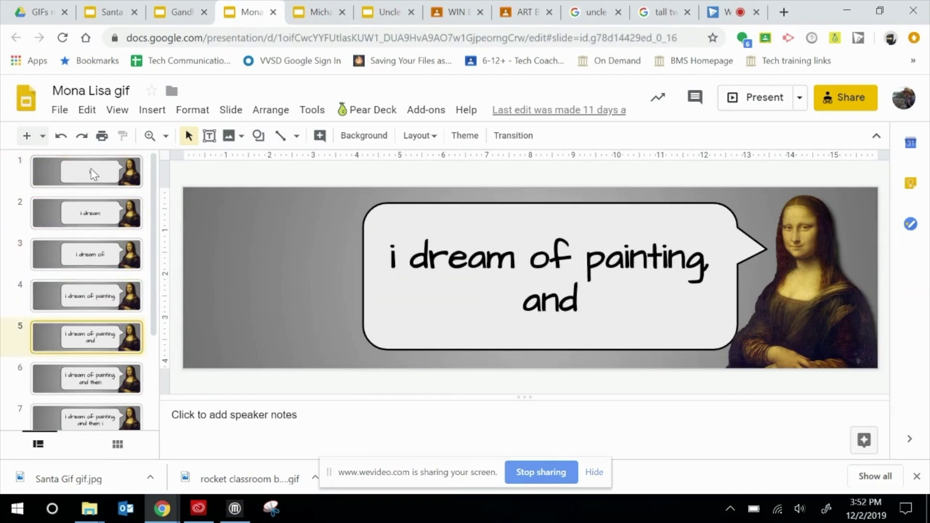
key("Down")
key("Down")
key("Down")
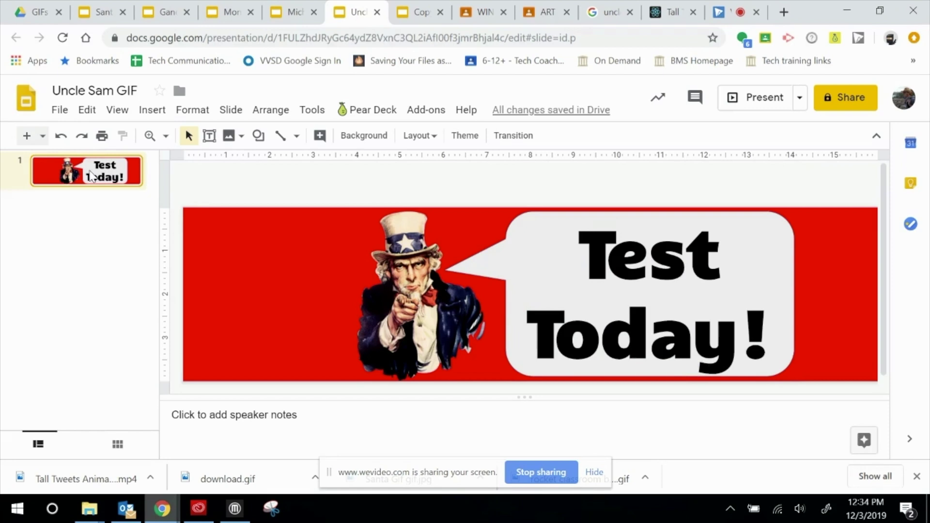
- Duplicate slides, trimming slide 1's bubble text one letter each time from 'Test Today!' to 'Test To'
key("ctrl+d")
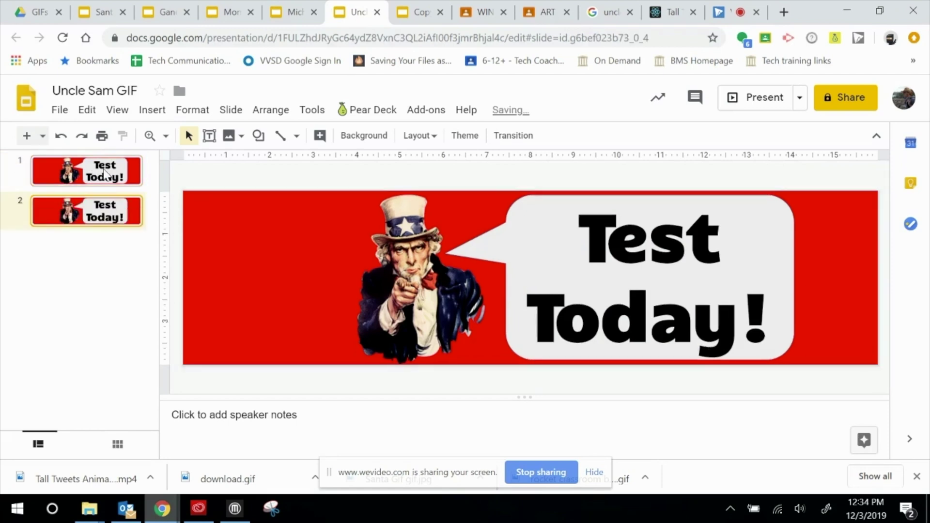
left_click(105, 173)
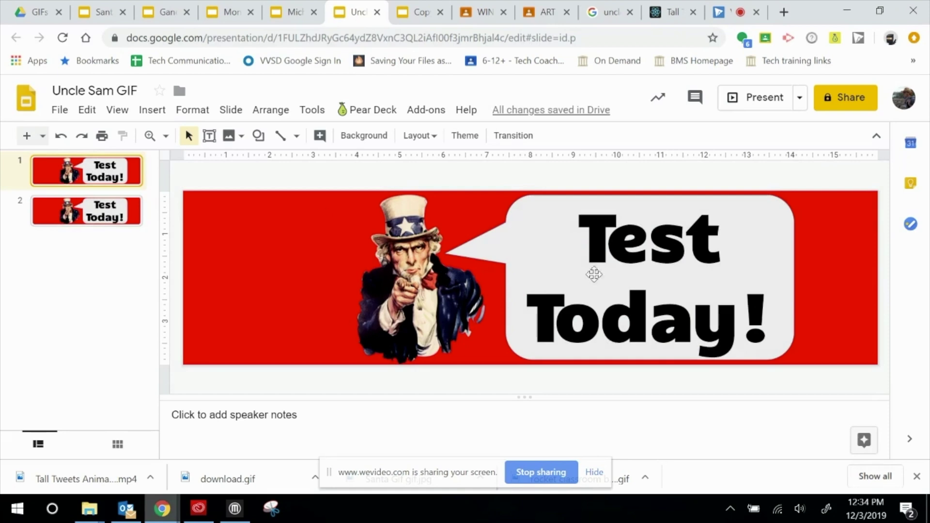
left_click(763, 311)
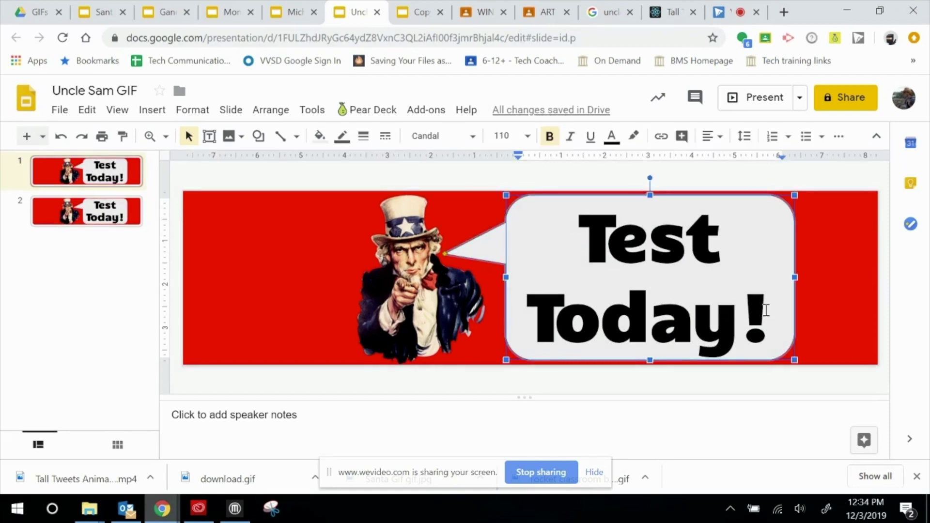
key("BackSpace")
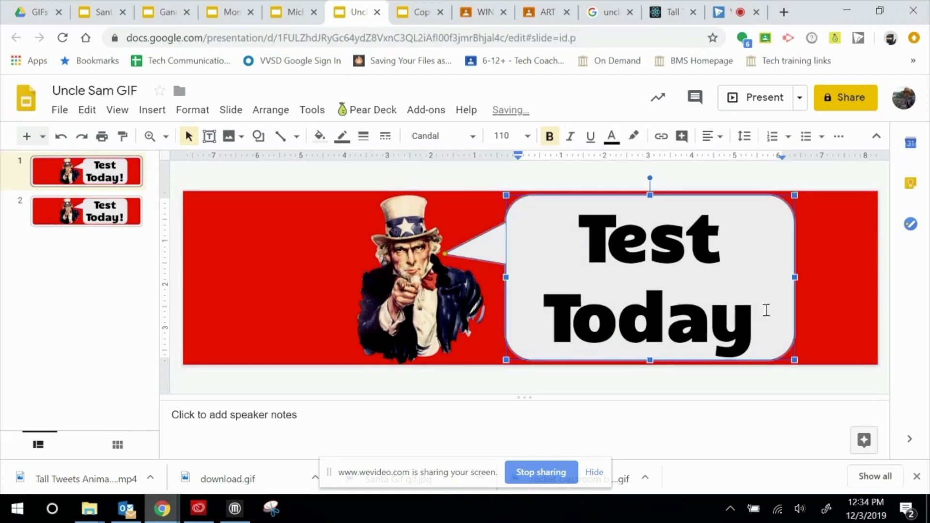
left_click(111, 172)
key("ctrl+d")
left_click(111, 172)
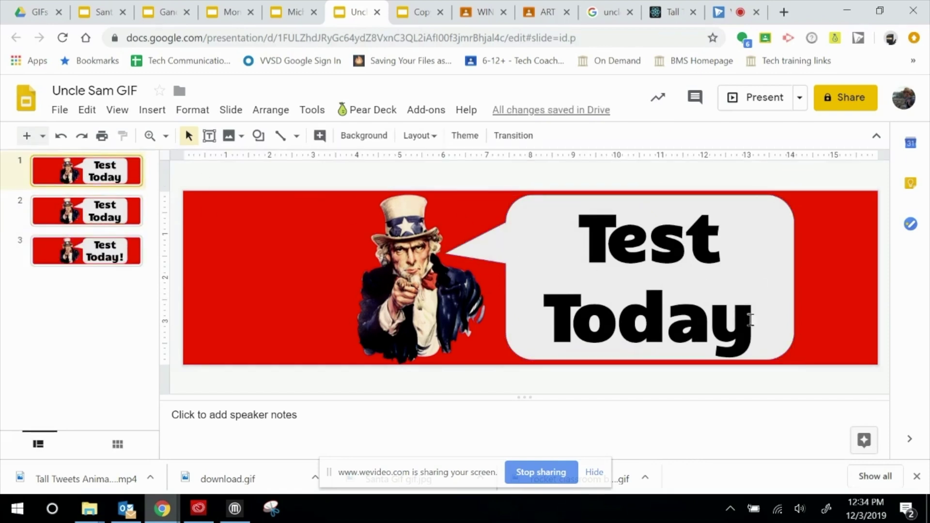
left_click(750, 325)
key("BackSpace")
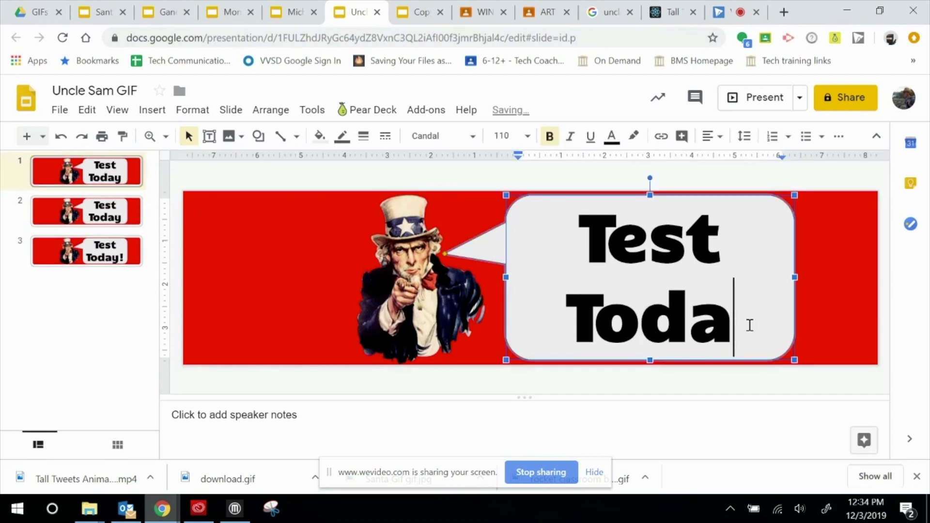
key("ctrl+d")
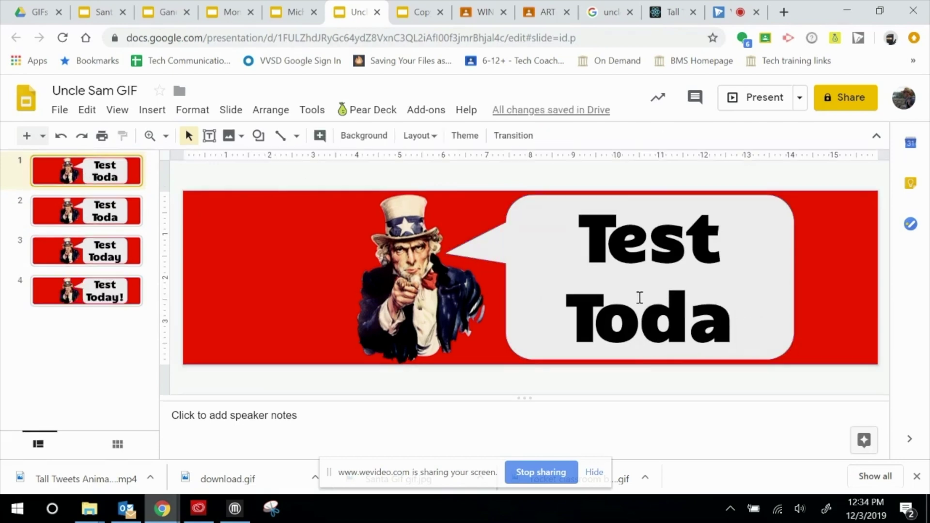
left_click(740, 317)
key("BackSpace")
left_click(113, 172)
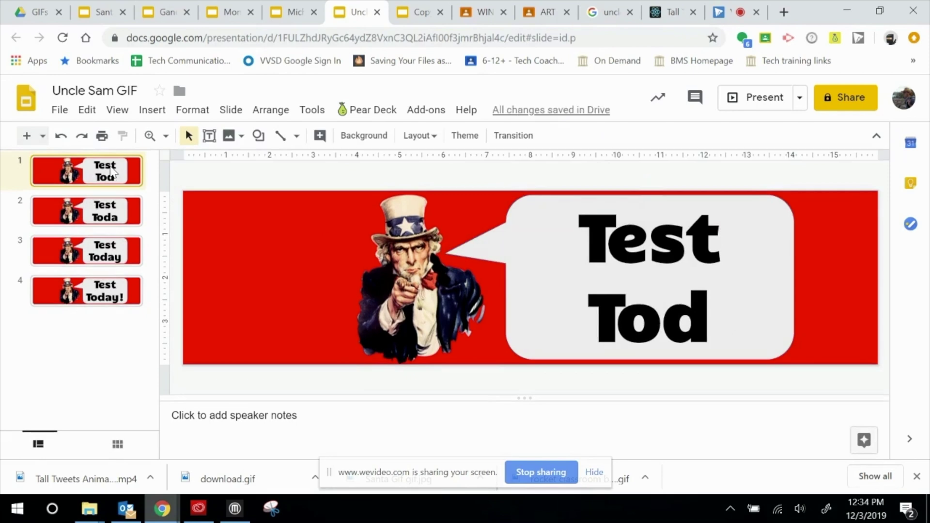
key("ctrl+d")
left_click(712, 315)
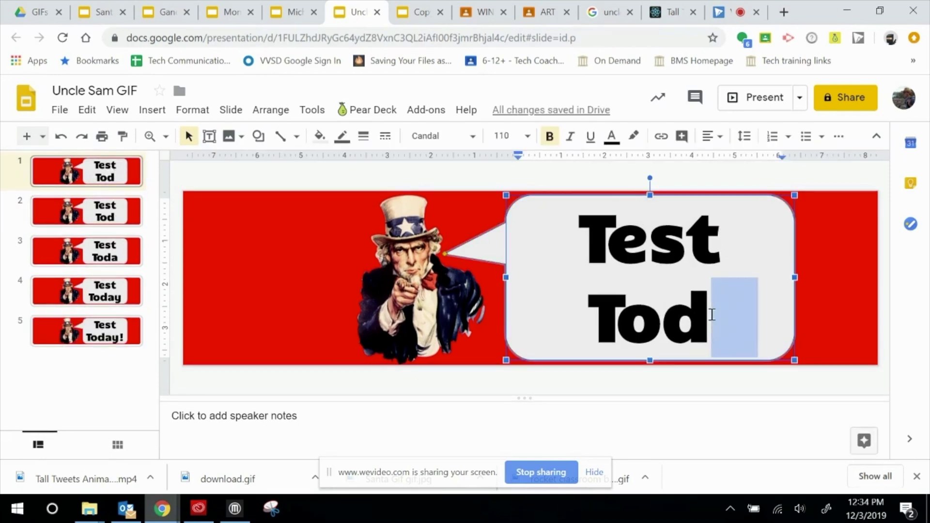
key("BackSpace")
left_click(112, 172)
- Keep duplicating and trimming letters through 'Te' and 'T' until slide 1's bubble is empty
key("ctrl+d")
left_click(712, 291)
key("BackSpace")
left_click(112, 172)
key("ctrl+d")
key("BackSpace")
left_click(719, 224)
key("BackSpace")
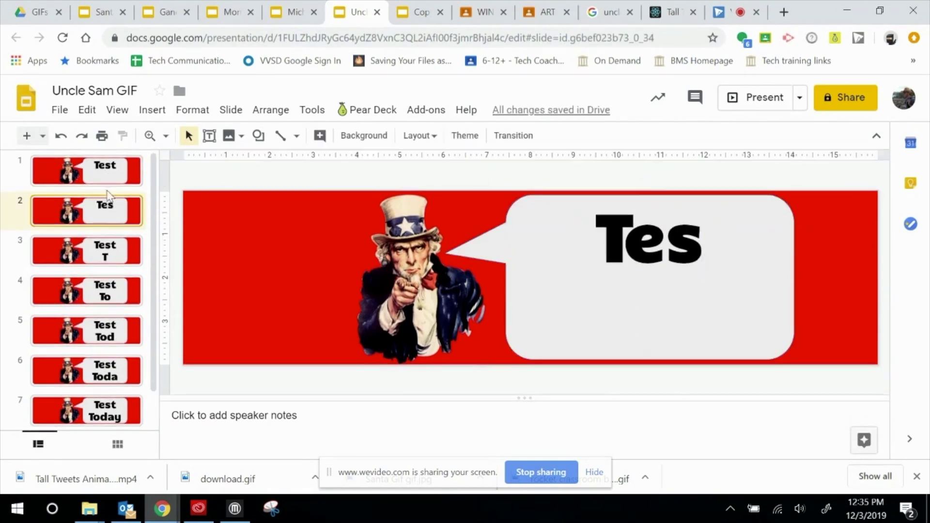
key("ctrl+Up")
key("ctrl+d")
key("BackSpace")
key("ctrl+Up")
key("ctrl+d")
key("BackSpace")
left_click(113, 172)
key("ctrl+d")
left_click(678, 233)
key("BackSpace")
scroll(97, 339, "down", 5)
left_click(116, 410)
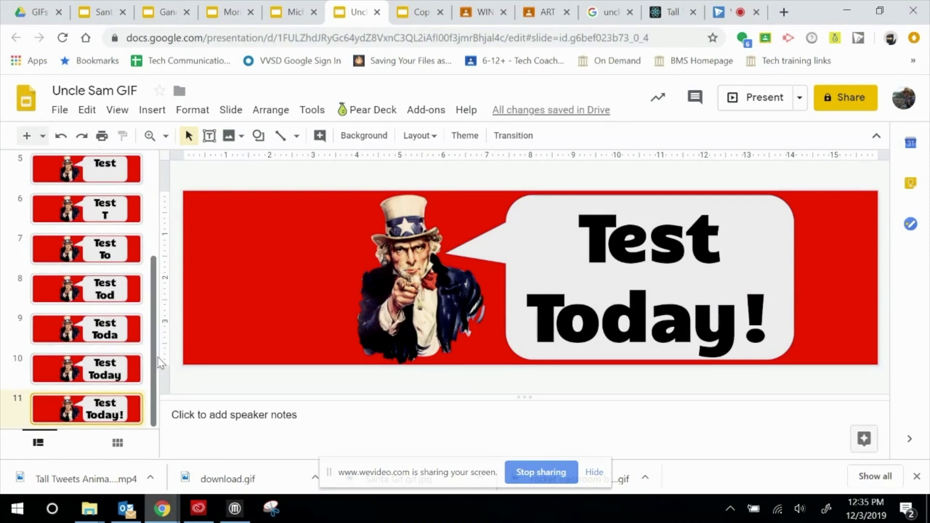
- Review the slides in order, then duplicate the final 'Test Today!' slide three times
left_click_drag(156, 363, 166, 238)
left_click(110, 172)
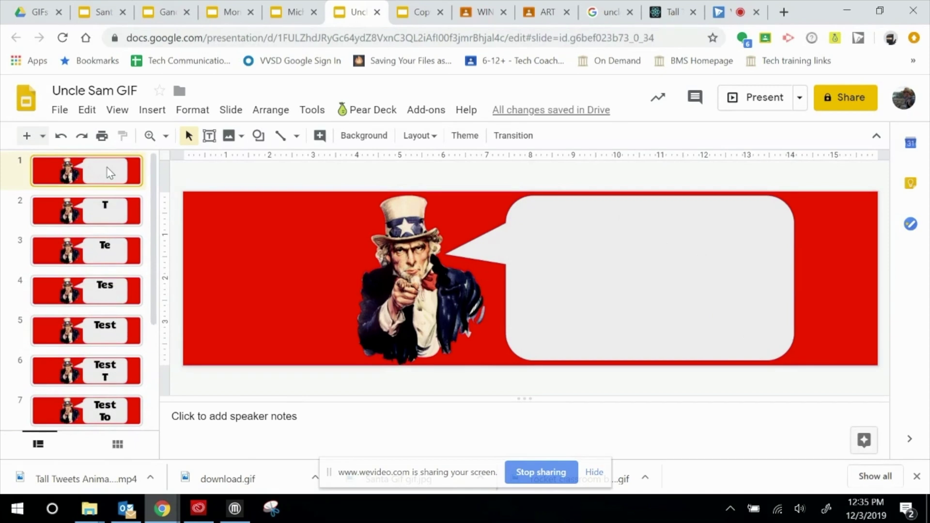
key("Down")
key("Down")
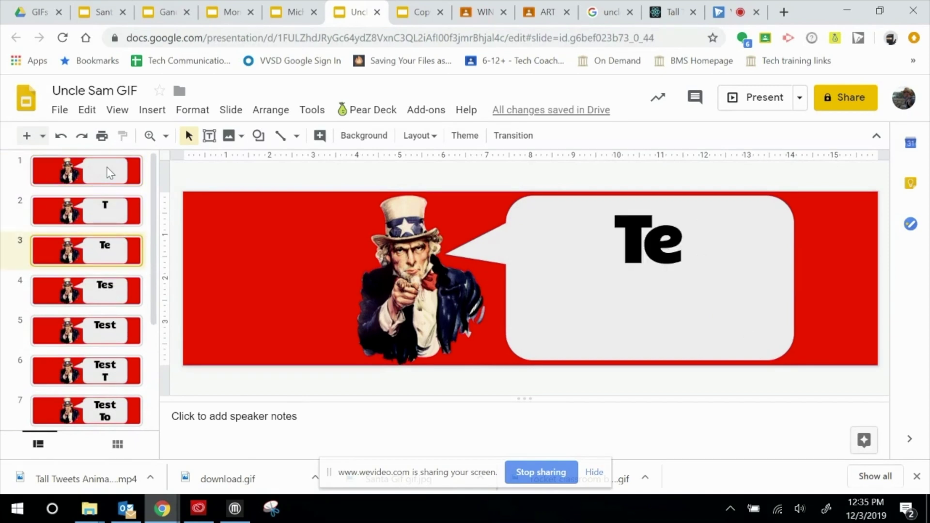
key("Down")
key("Down")
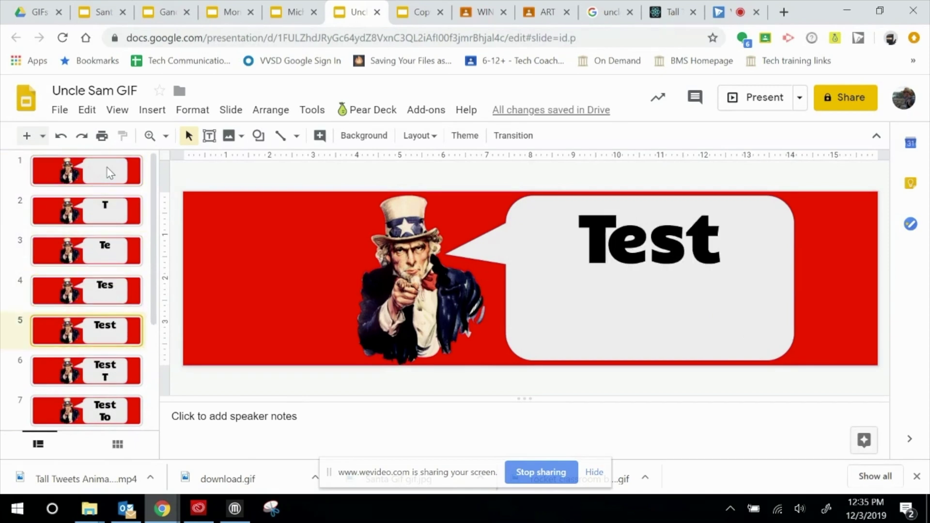
key("Down")
key("Down")
key("Down")
key("Down")
key("Down")
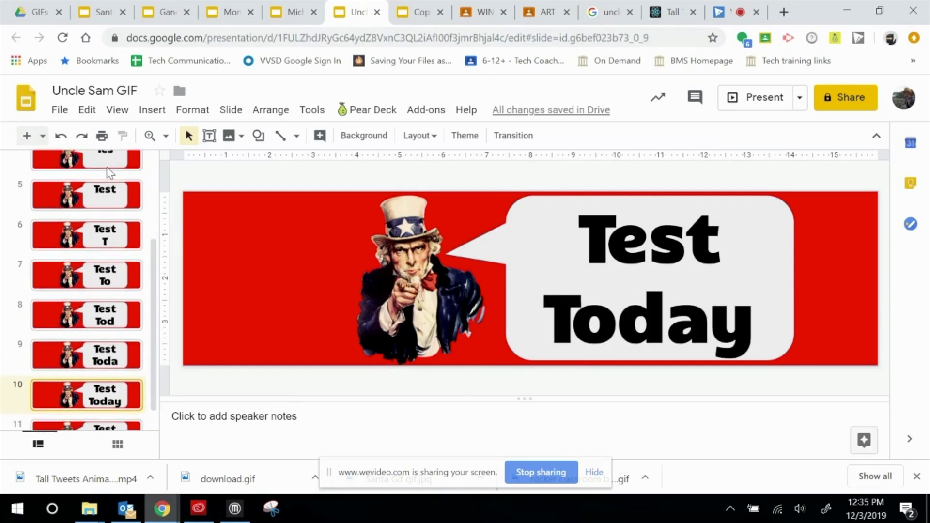
key("Down")
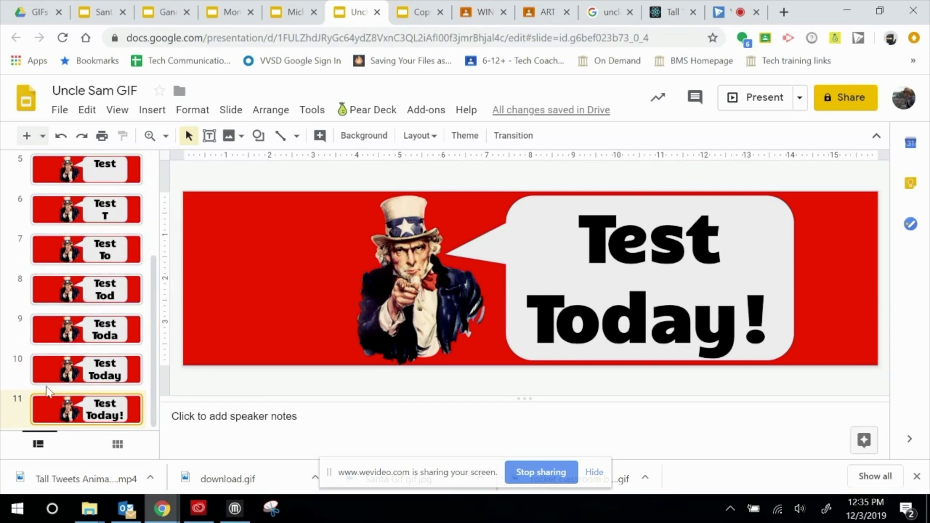
left_click(61, 411)
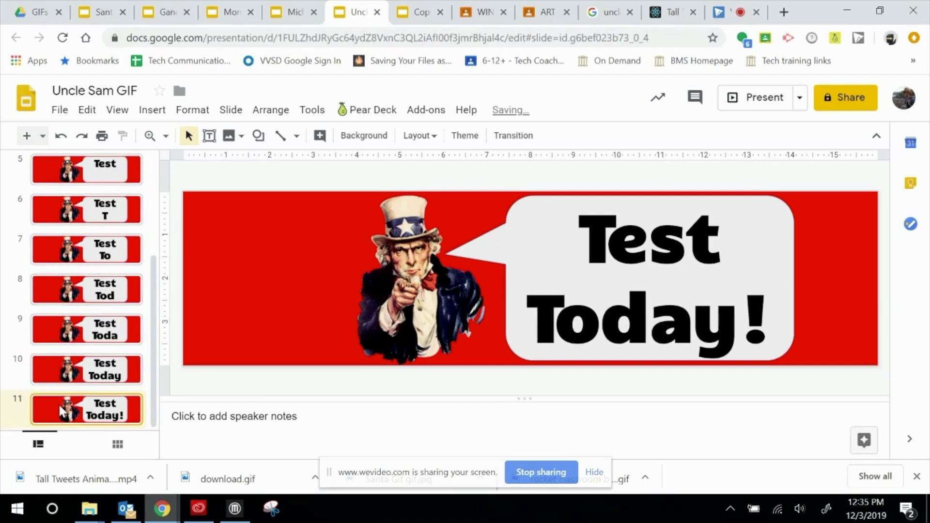
key("ctrl+d")
key("ctrl+d")
key("ctrl+d")
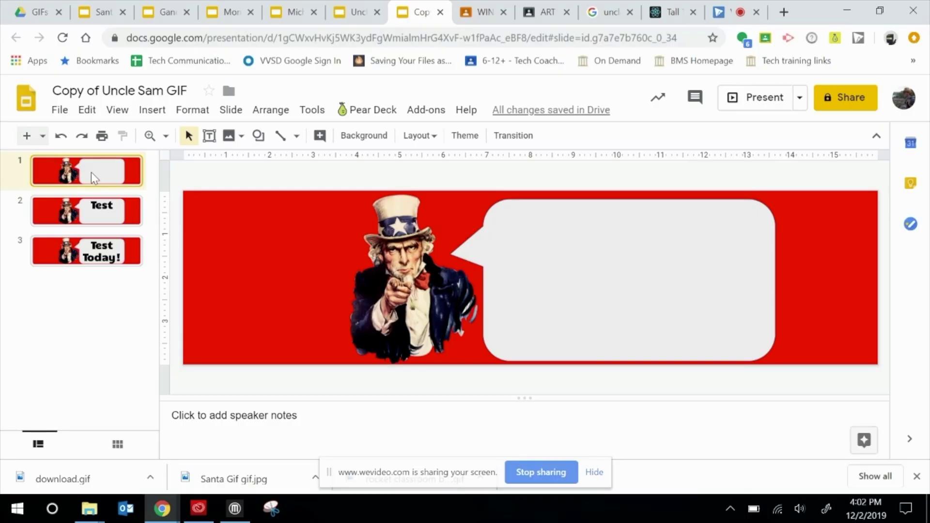
key("Down")
key("Down")
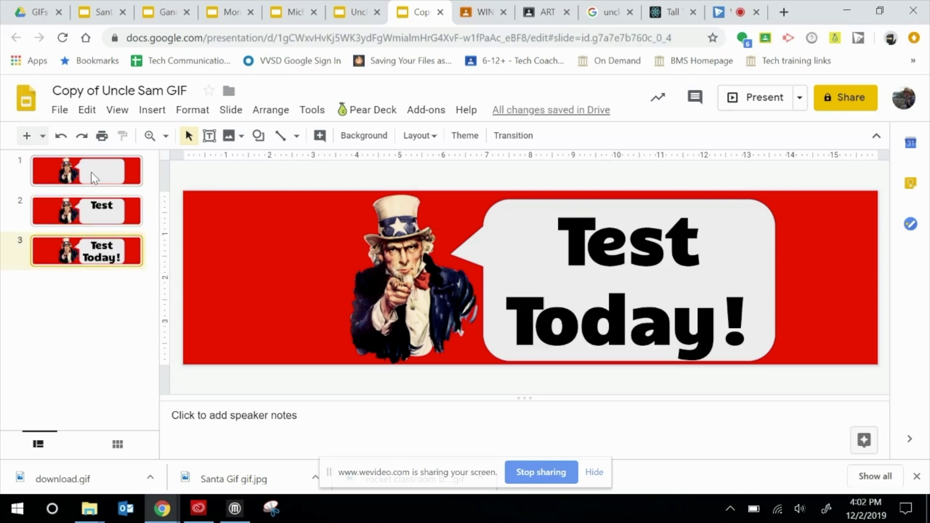
key("Up")
key("Up")
key("Down")
key("Down")
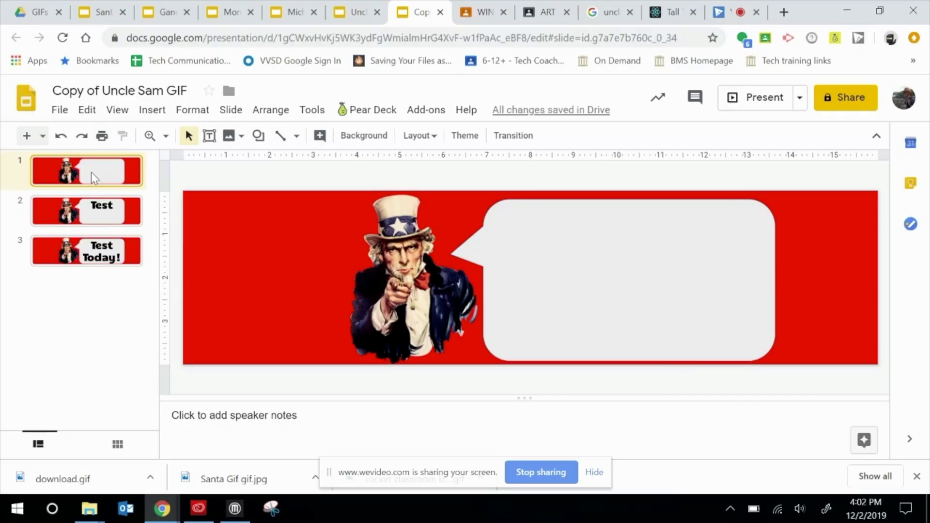
- Search Google for 'tall tweets' in a new tab and open talltweets.com
left_click(722, 13)
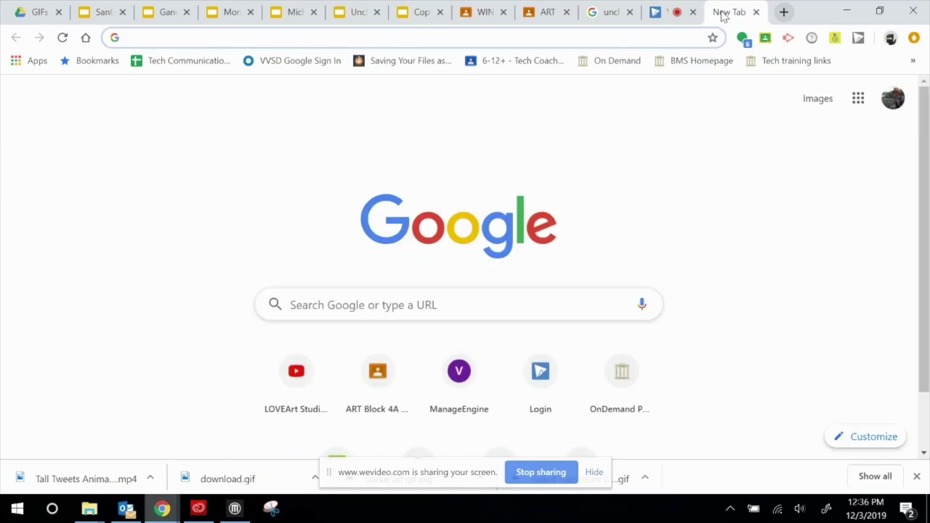
type("tall tww")
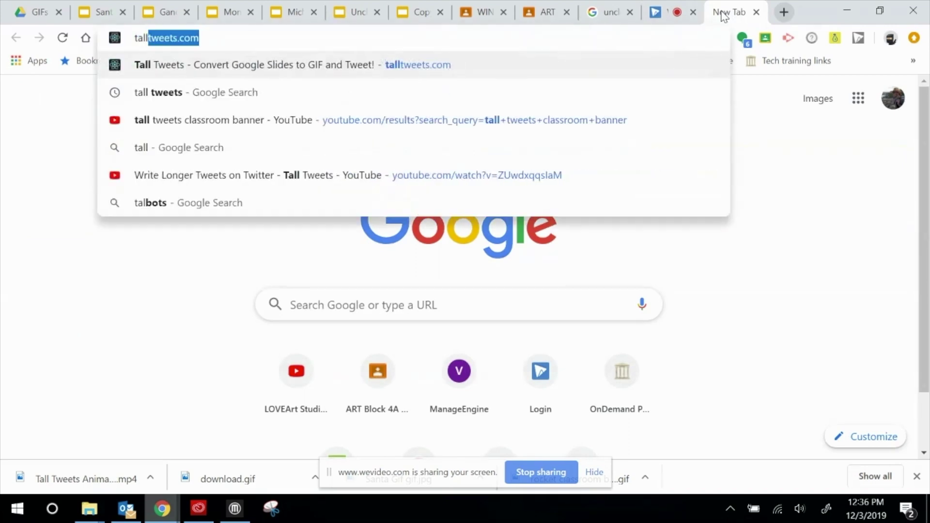
key("BackSpace")
type("eet")
key("Return")
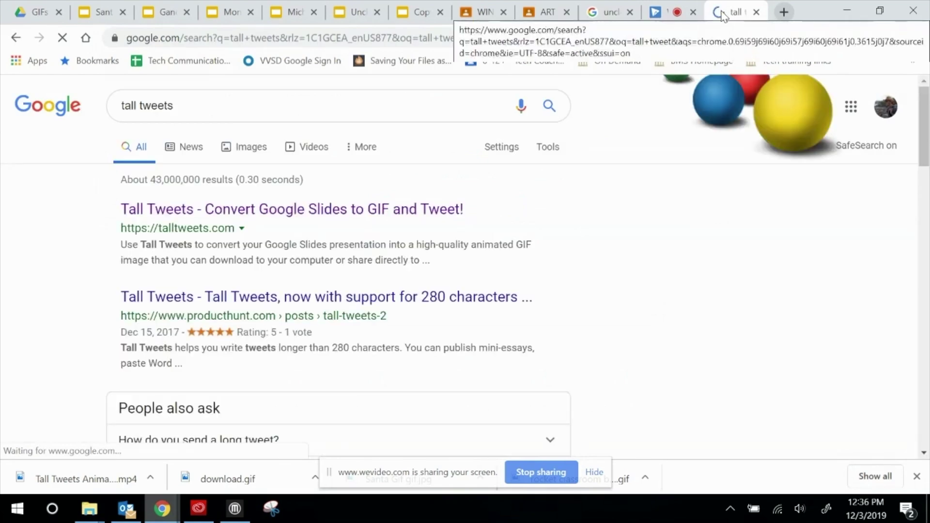
left_click(269, 211)
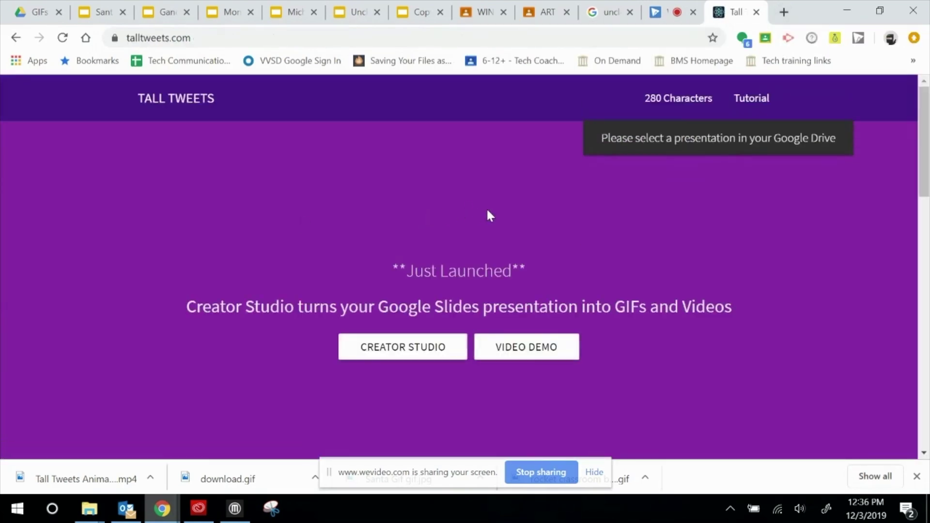
- Load the Uncle Sam GIF presentation from Drive into Tall Tweets Classic and hide the sharing bar
scroll(487, 212, "down", 7)
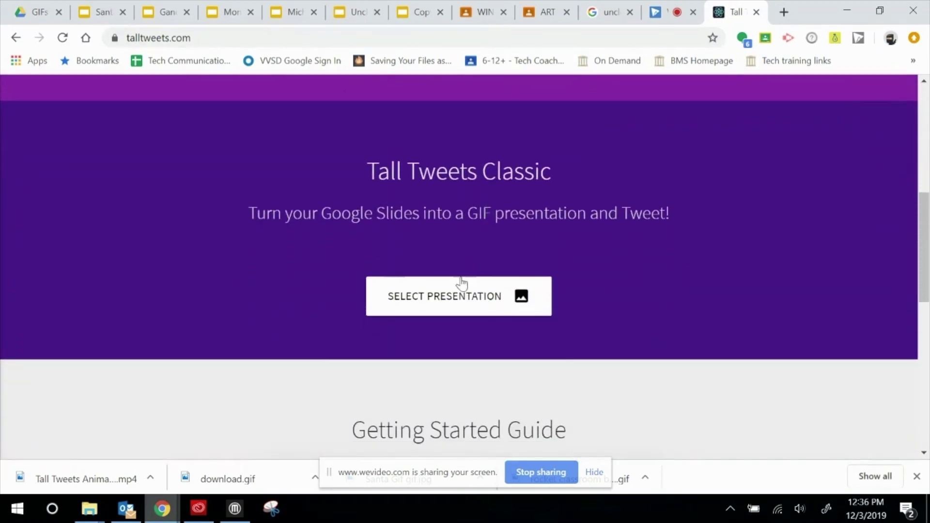
left_click(450, 300)
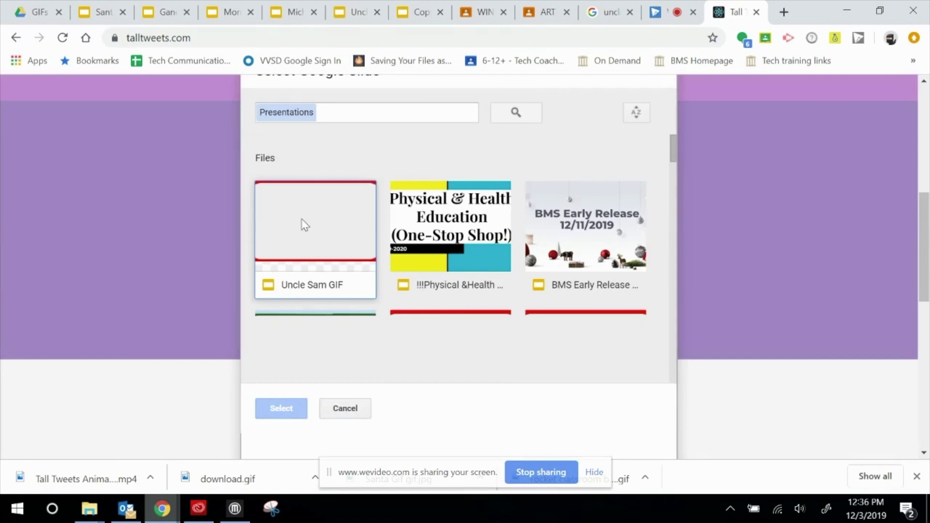
double_click(304, 225)
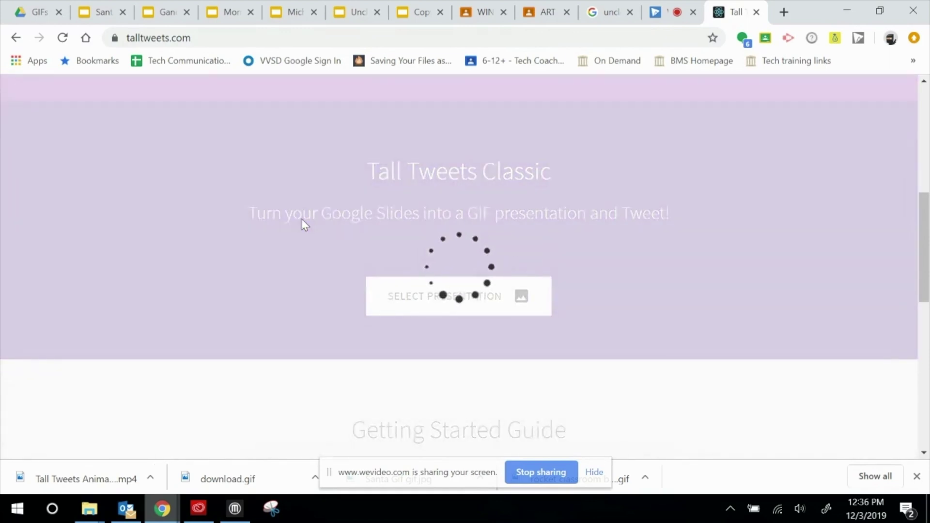
left_click(595, 472)
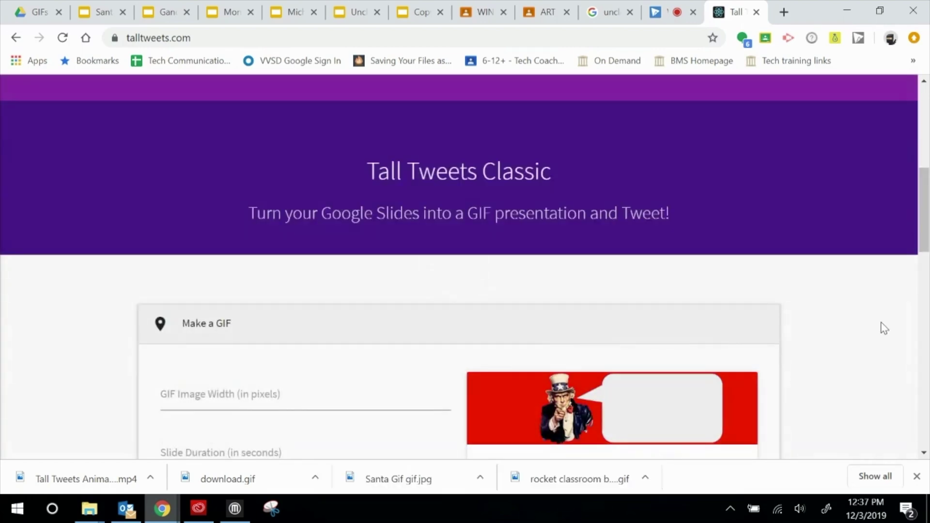
- Create a GIF at .2 seconds per slide, save it as download (1).gif, and switch to the ART class
scroll(881, 326, "down", 4)
left_click(238, 284)
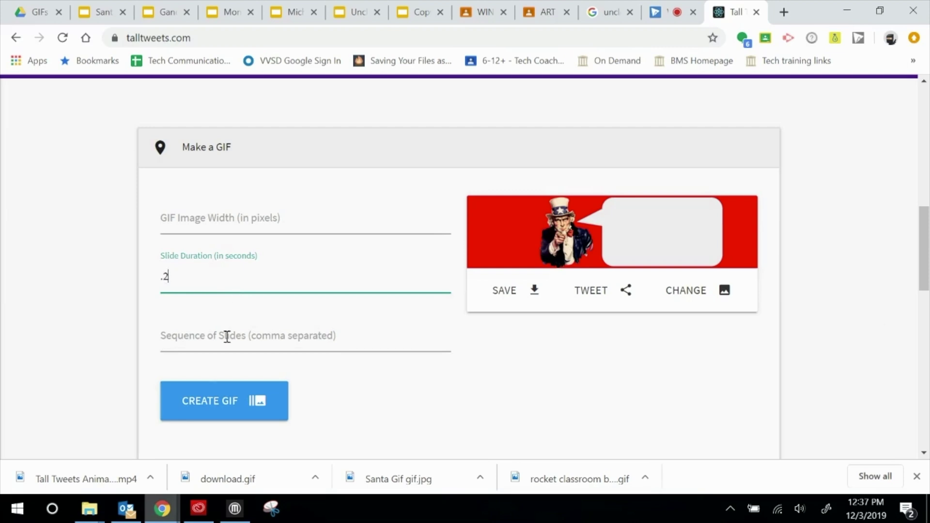
left_click(212, 403)
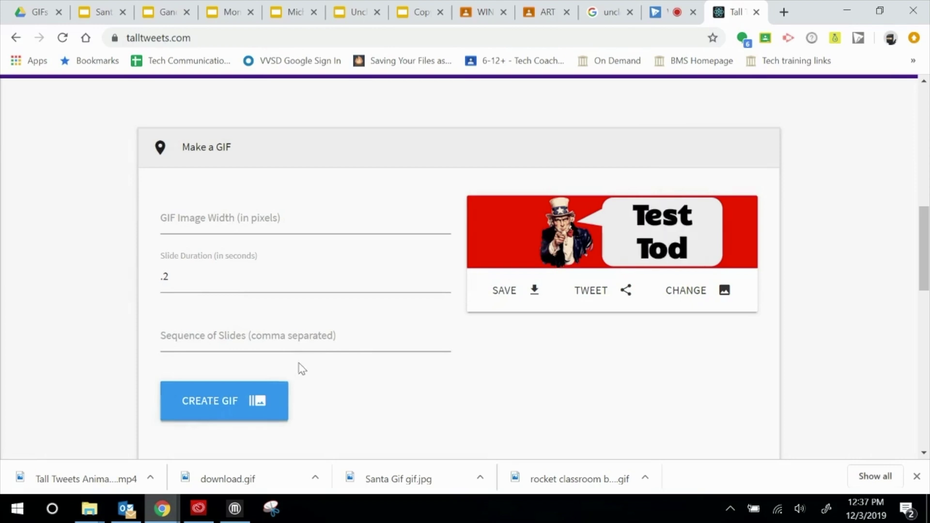
left_click(505, 296)
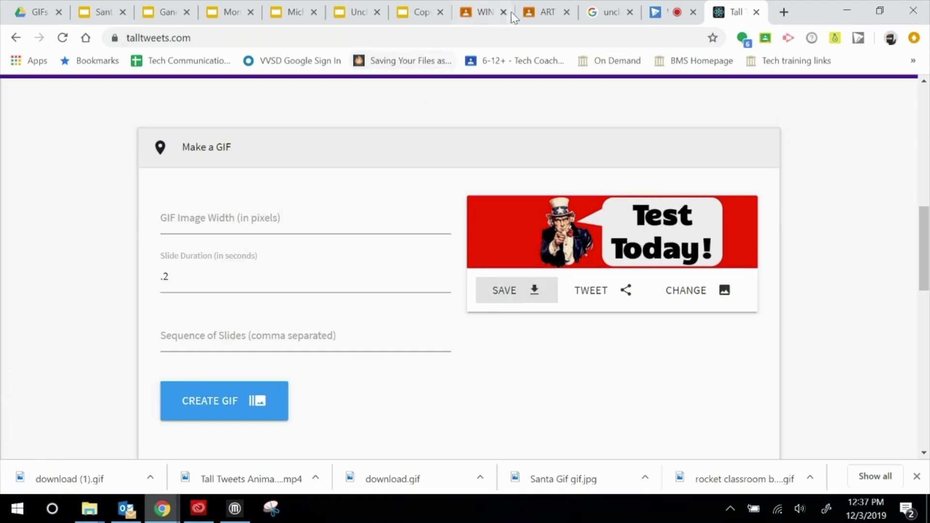
left_click(545, 13)
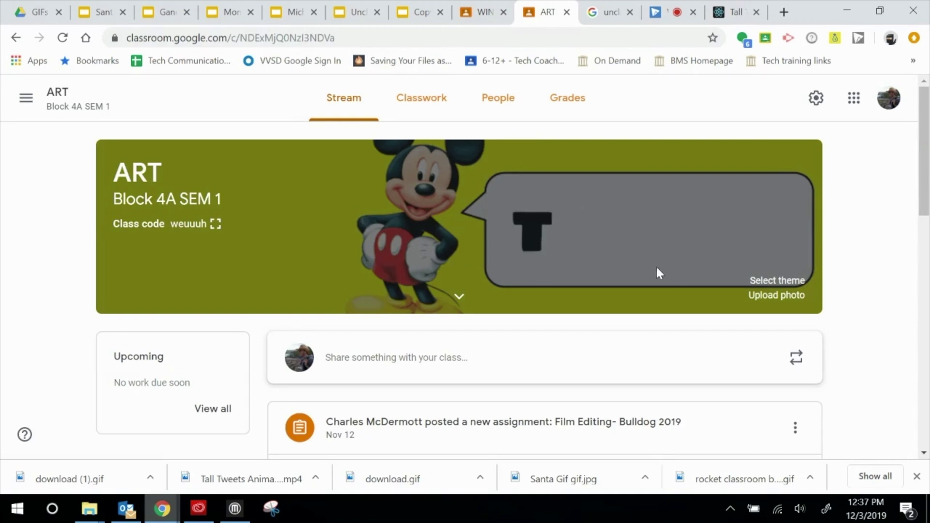
- Upload download (1).gif from the downloads bar as the ART class banner photo
left_click(778, 296)
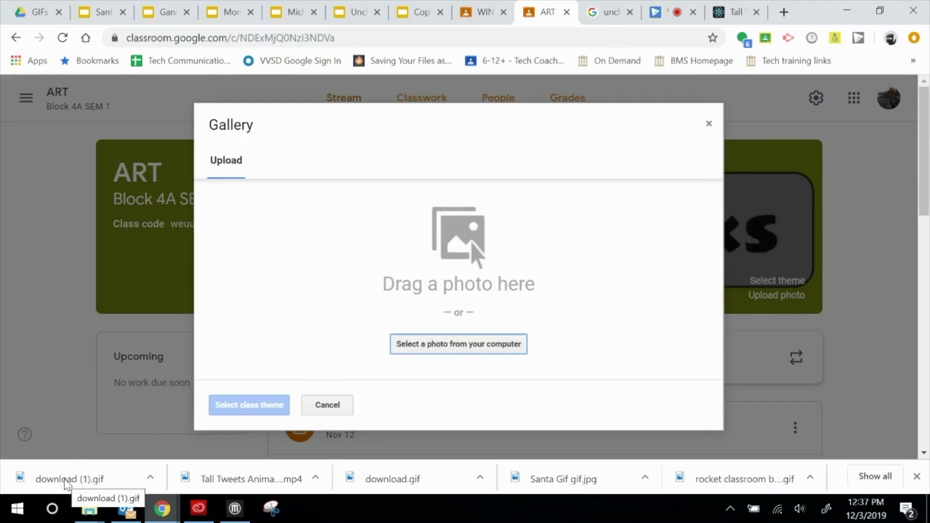
left_click_drag(67, 484, 455, 278)
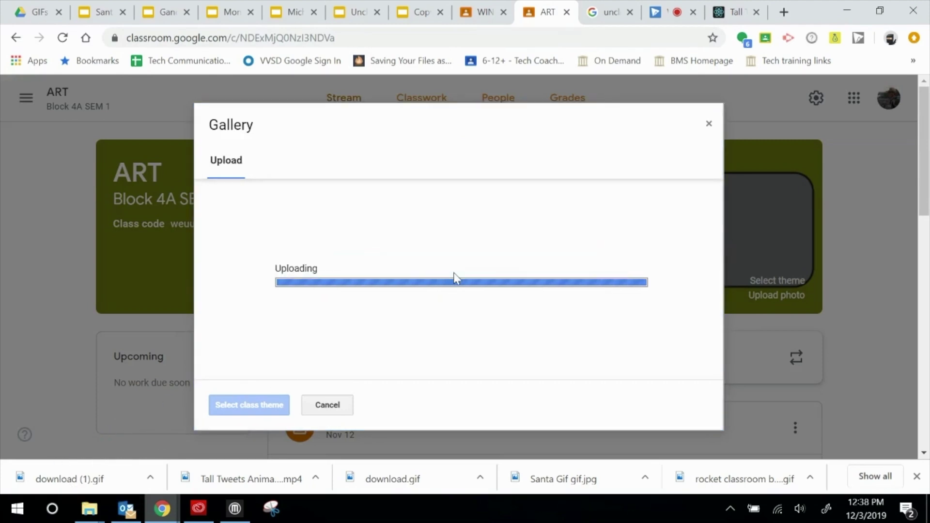